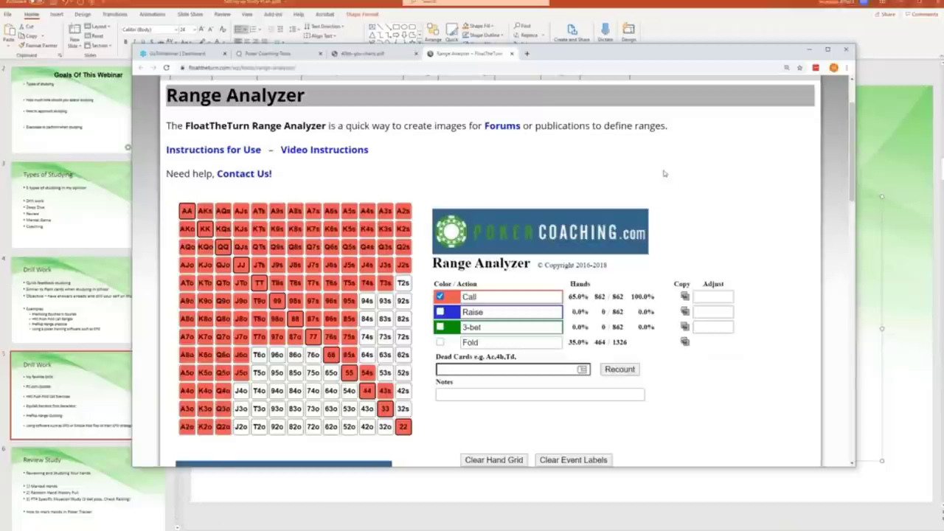
Step: Split the Range Analyzer into its own browser window and move the 40bb GTO charts window out of sight
click(358, 53)
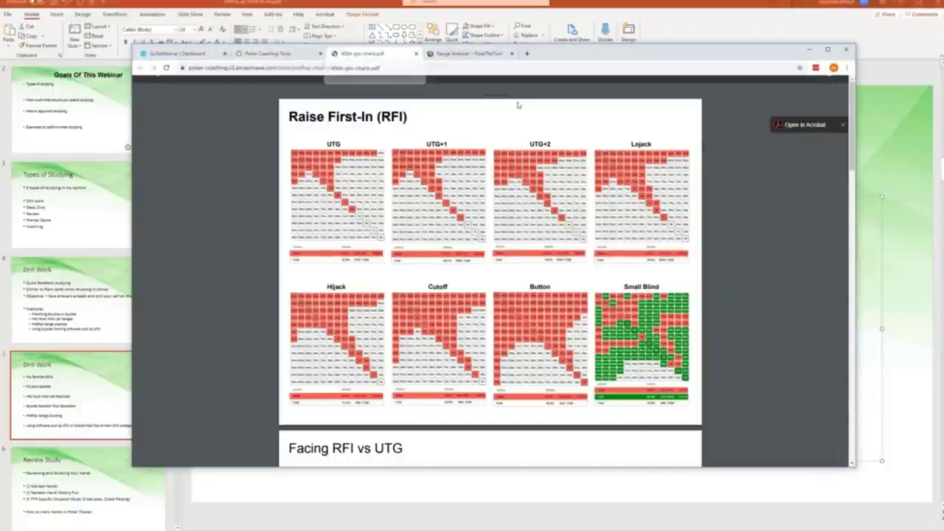
drag(465, 53, 943, 67)
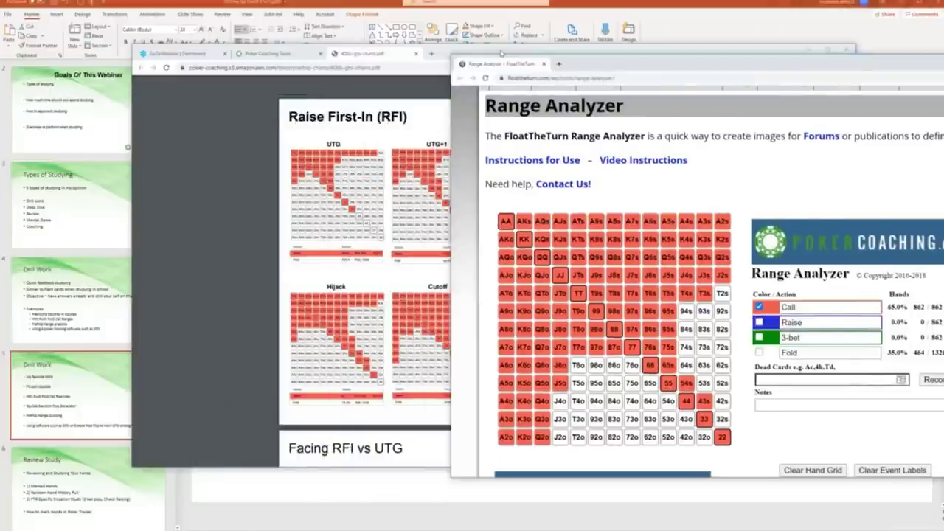
click(452, 48)
drag(452, 48, 194, 10)
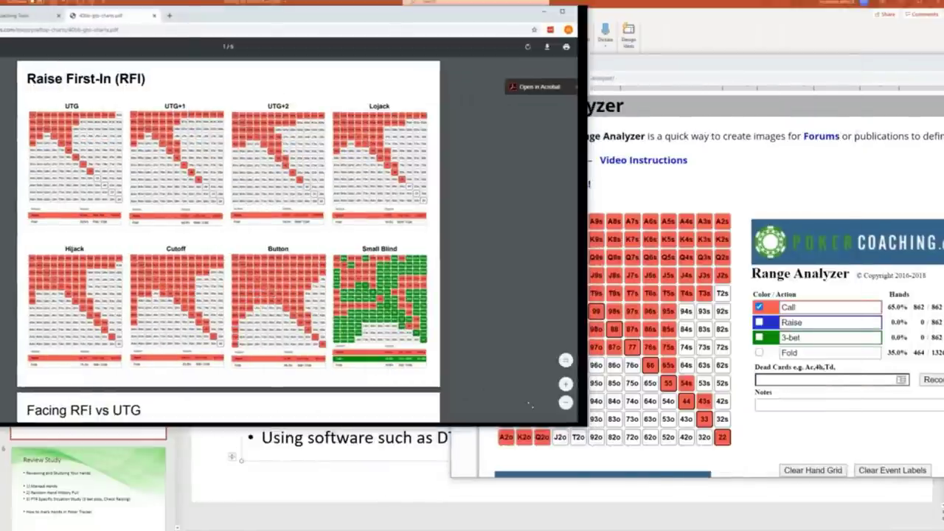
drag(592, 427, 214, 287)
click(740, 52)
key(alt+Tab)
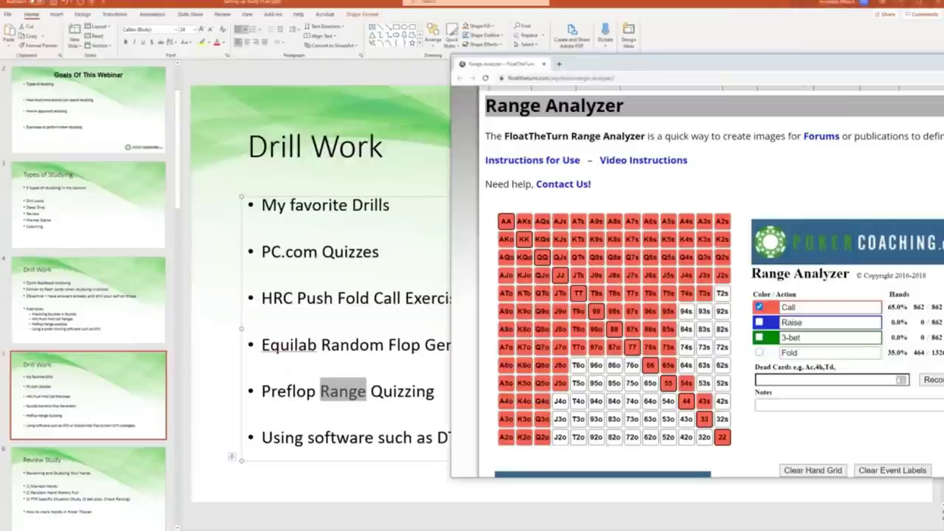
Step: Bring the whole Range Analyzer window into view and clear its hand grid
drag(943, 66, 779, 61)
click(573, 467)
scroll(572, 443, down, 1)
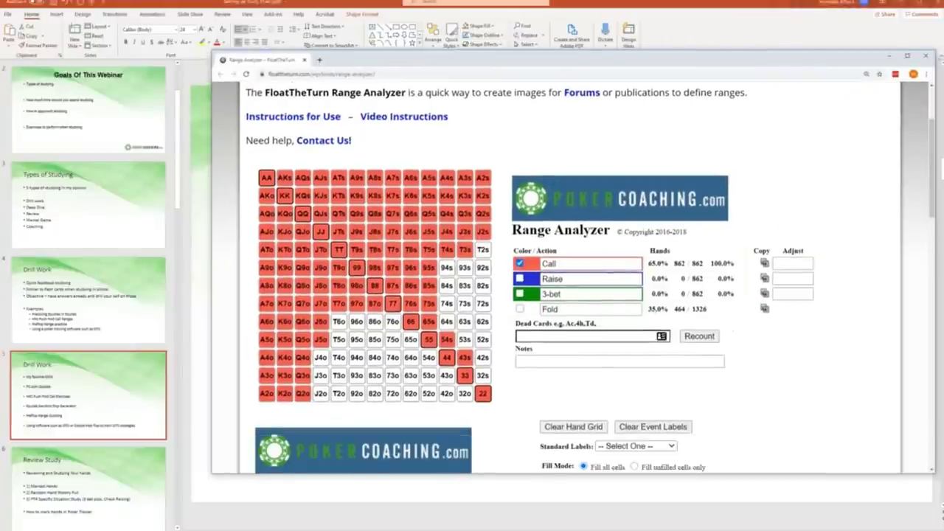
Step: Mark AA and the offsuit aces from AKo down to A9o as Raise in the hand grid
click(520, 278)
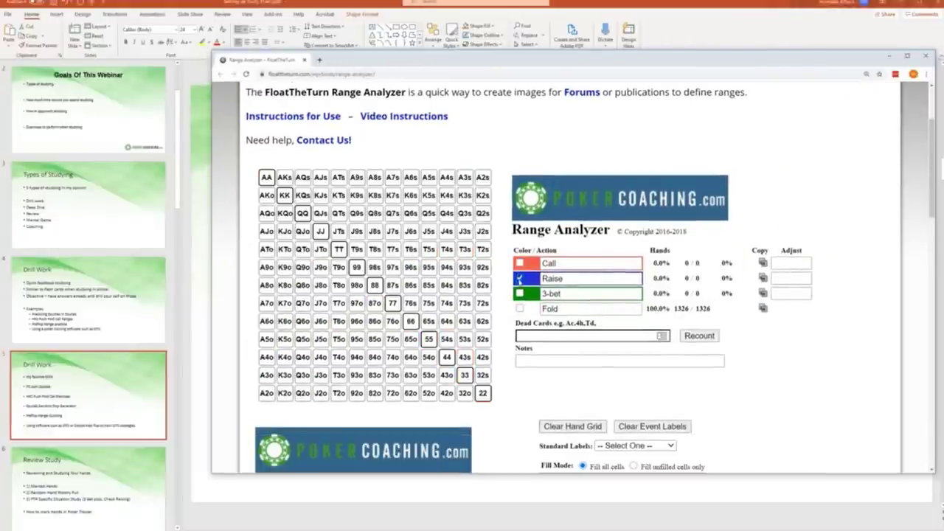
right_click(303, 167)
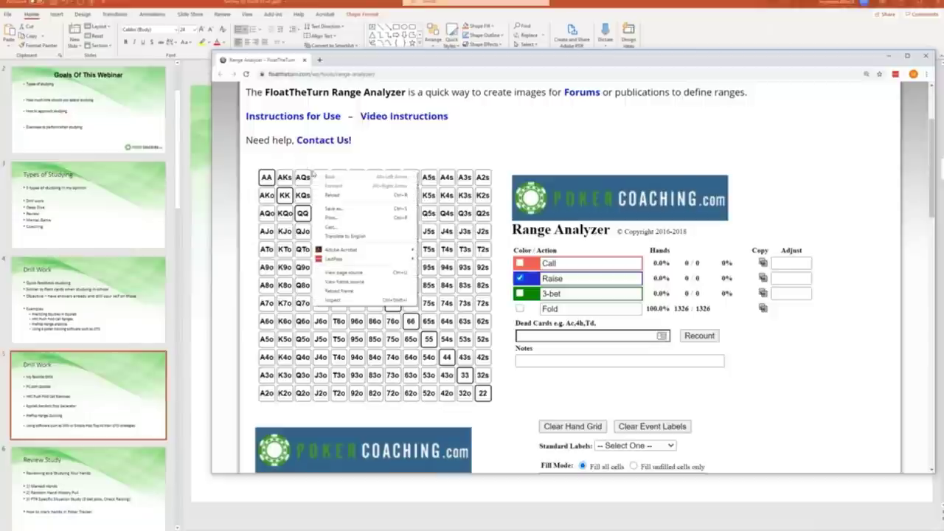
click(253, 169)
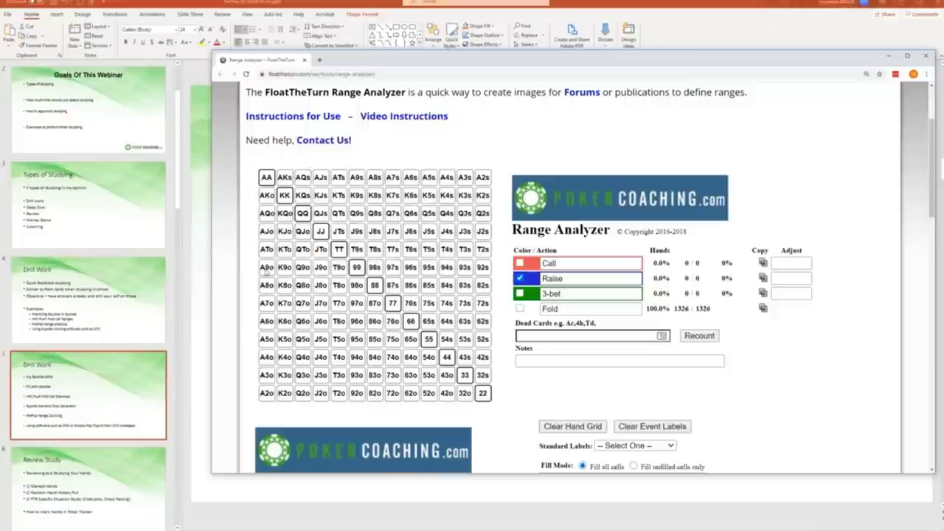
drag(267, 270, 268, 178)
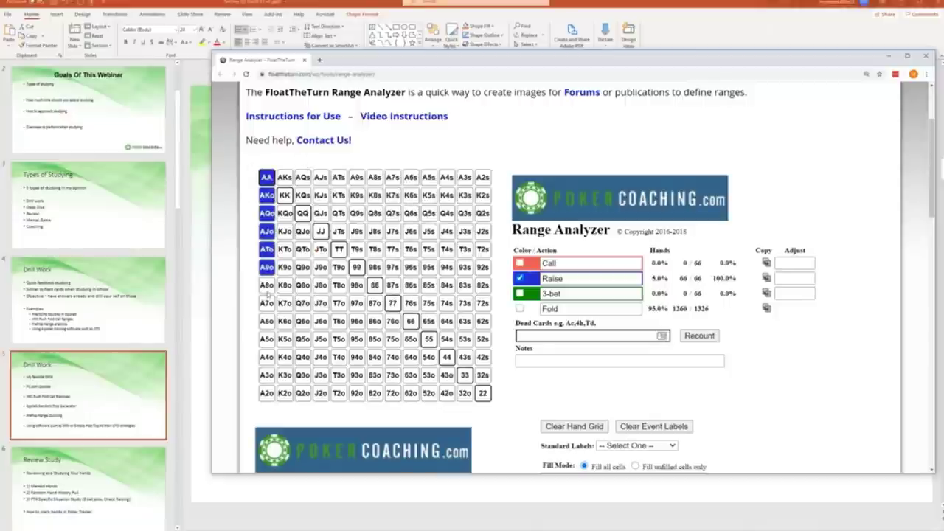
Step: Mark A8o with the red Call action and rename that action "Marginal or Weighted Opens"
click(520, 262)
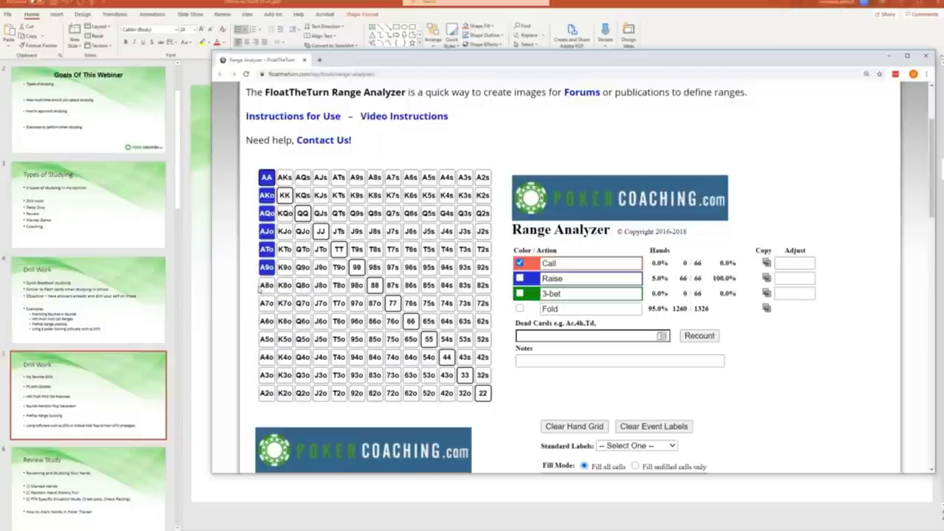
click(266, 285)
click(556, 264)
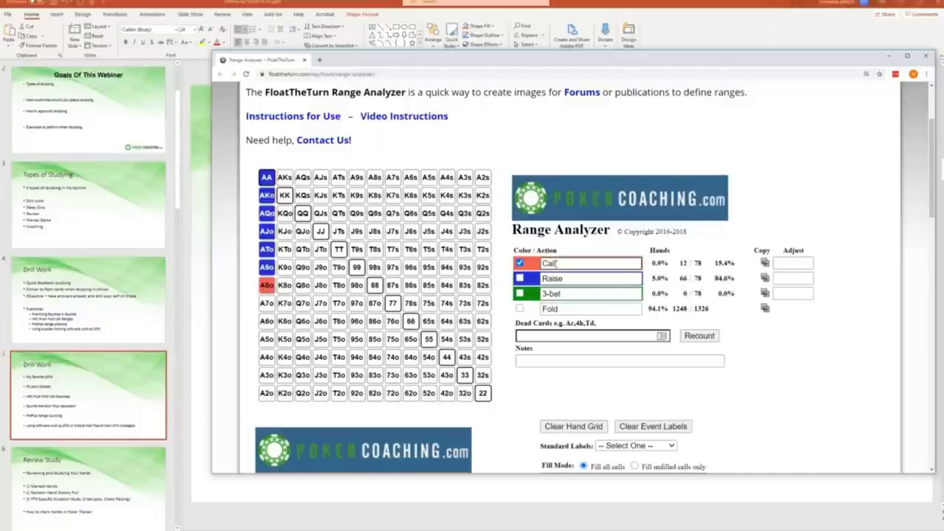
double_click(553, 264)
text(Marginal or Weighted Opens)
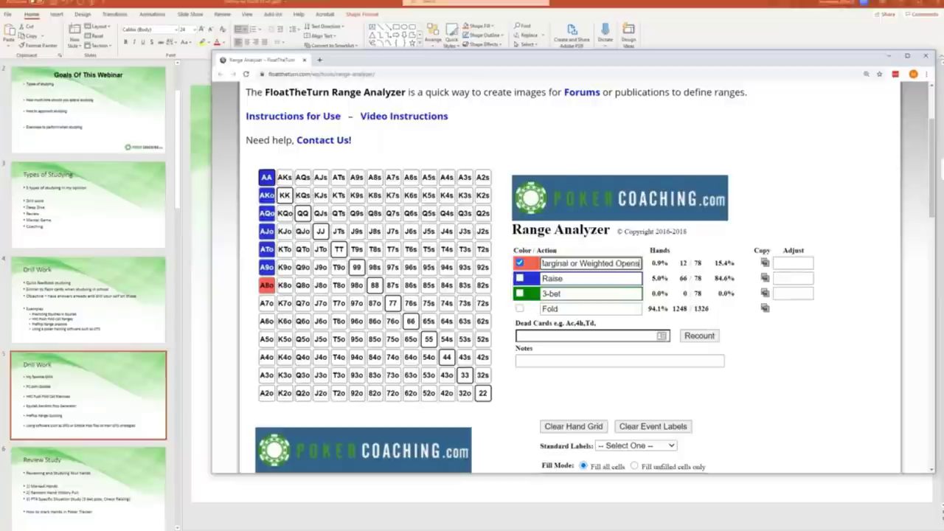
Step: Mark all suited aces from AKs to A2s as Raise
click(521, 278)
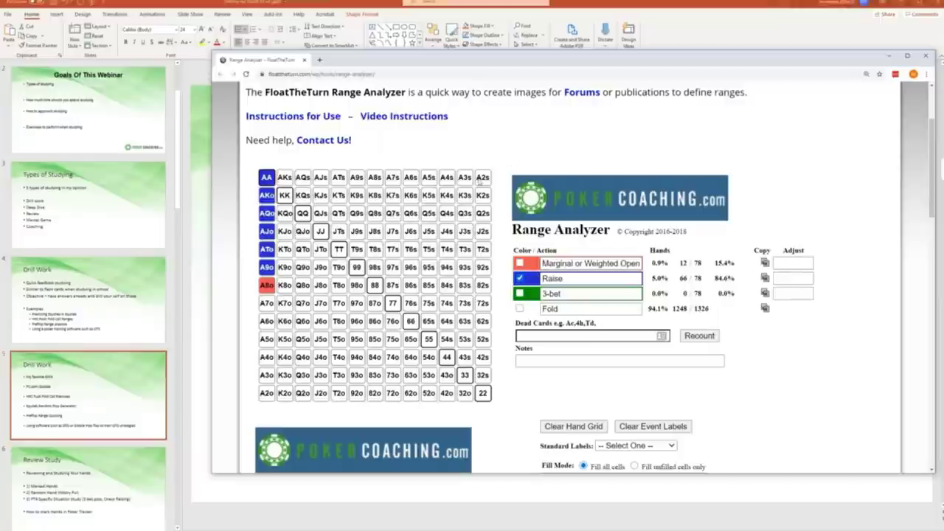
drag(482, 177, 285, 177)
click(411, 178)
Step: Mark the pairs from KK down to 44 as Raise and 33 as a marginal or weighted open
click(285, 195)
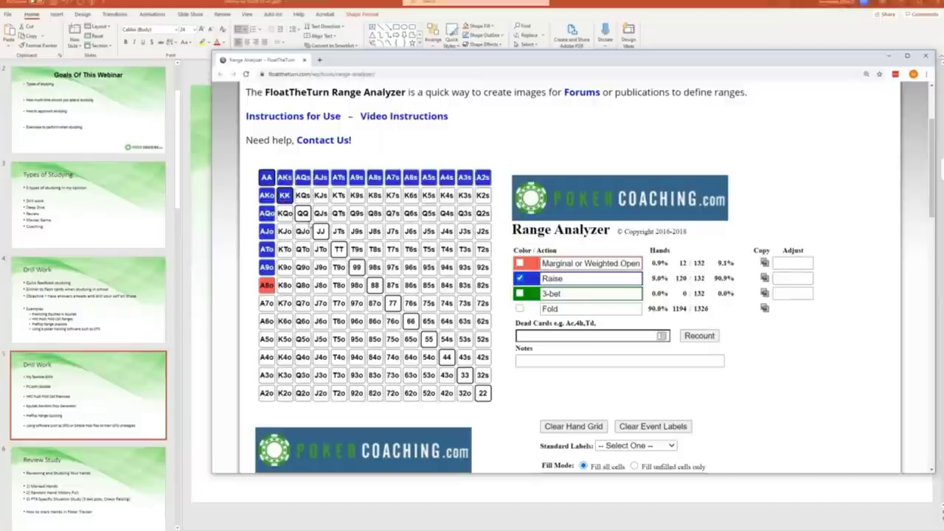
click(302, 213)
click(321, 231)
click(338, 250)
click(357, 268)
click(374, 285)
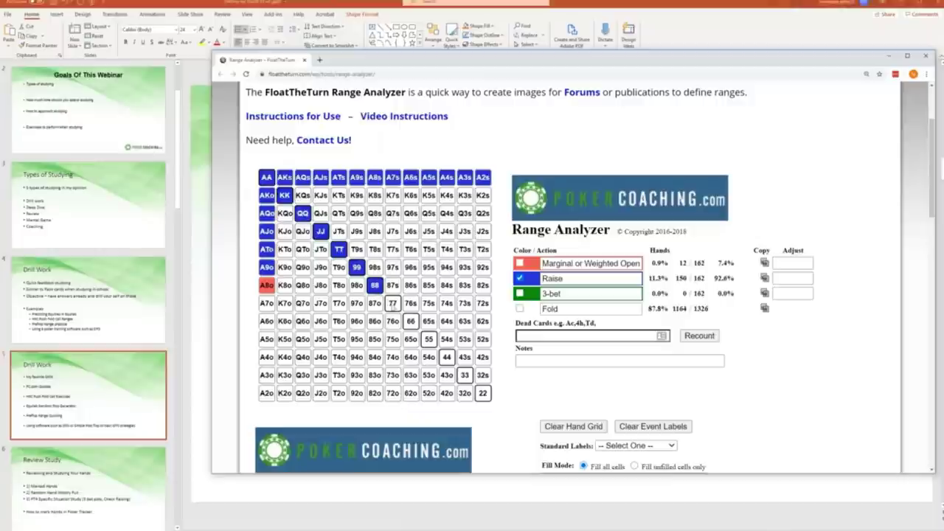
click(393, 303)
click(411, 321)
click(428, 339)
click(447, 357)
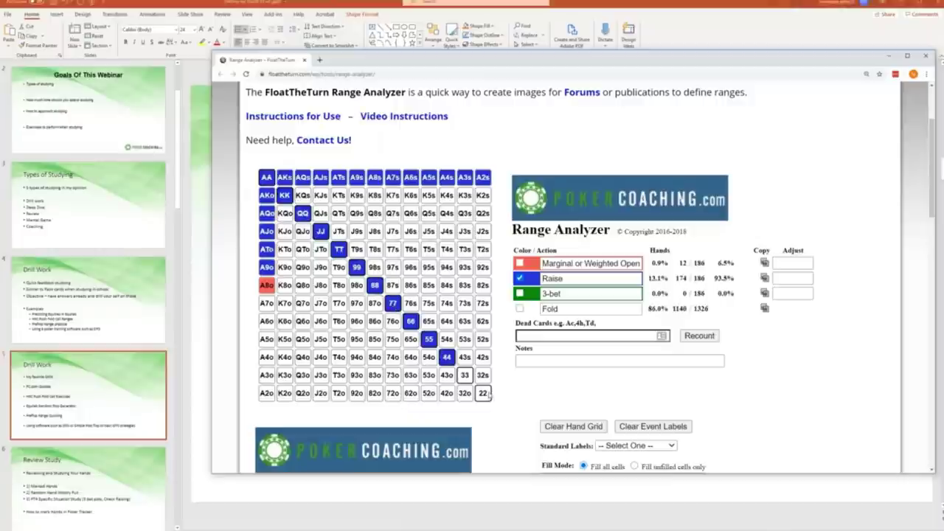
click(520, 264)
click(465, 378)
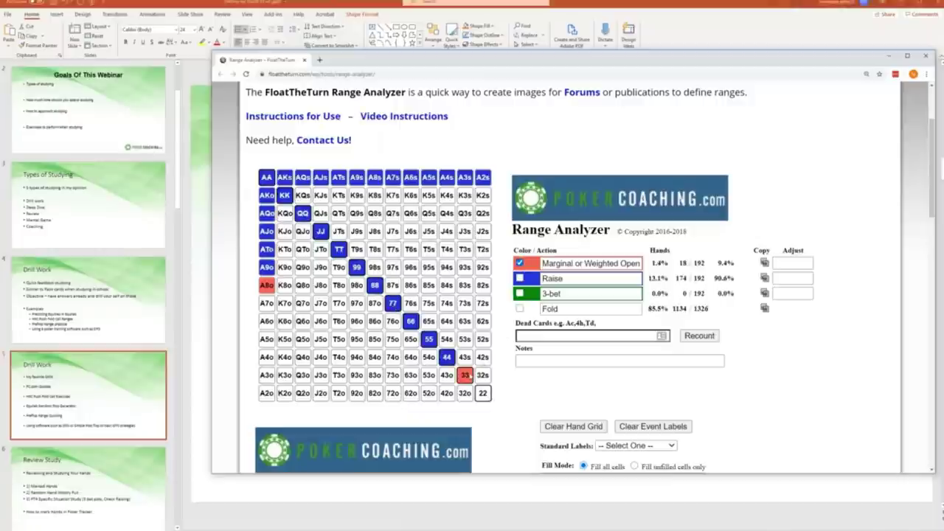
Step: Mark the remaining suited and offsuit broadway hands plus J9s as Raise, with JTo as a marginal or weighted open
click(520, 278)
mouse_move(303, 196)
mouse_down()
mouse_move(337, 195)
mouse_move(348, 242)
mouse_move(357, 231)
mouse_move(344, 215)
mouse_move(280, 219)
mouse_move(320, 248)
mouse_up()
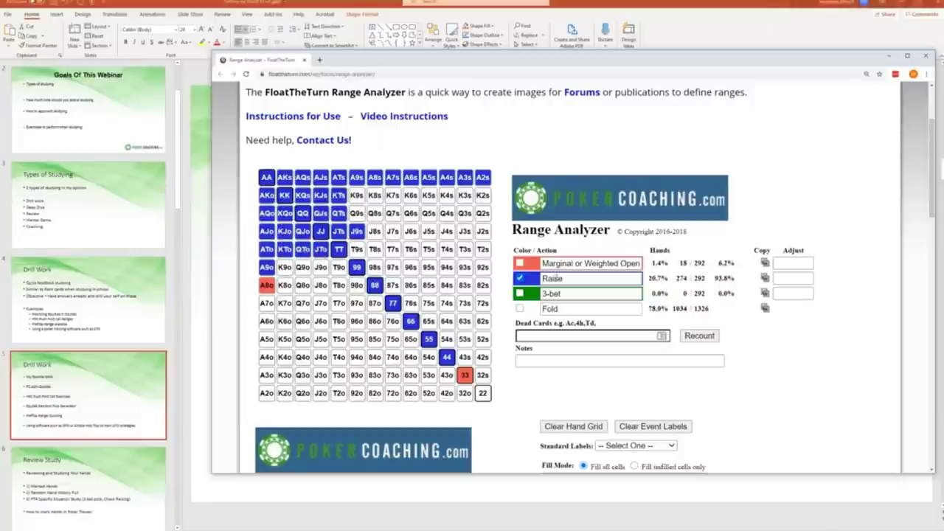
click(520, 264)
click(321, 249)
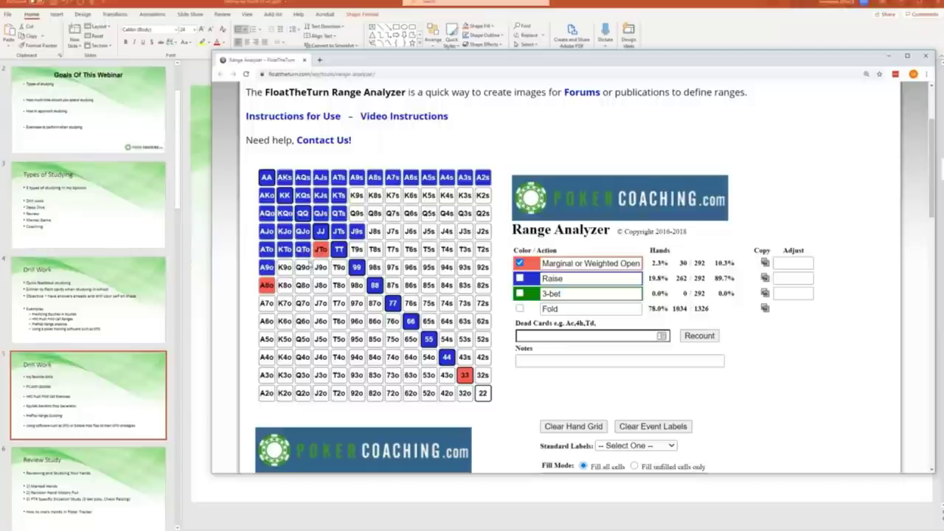
Step: Mark K9s, K8s and K7s as Raise and K6s as a marginal or weighted open
click(520, 278)
click(357, 195)
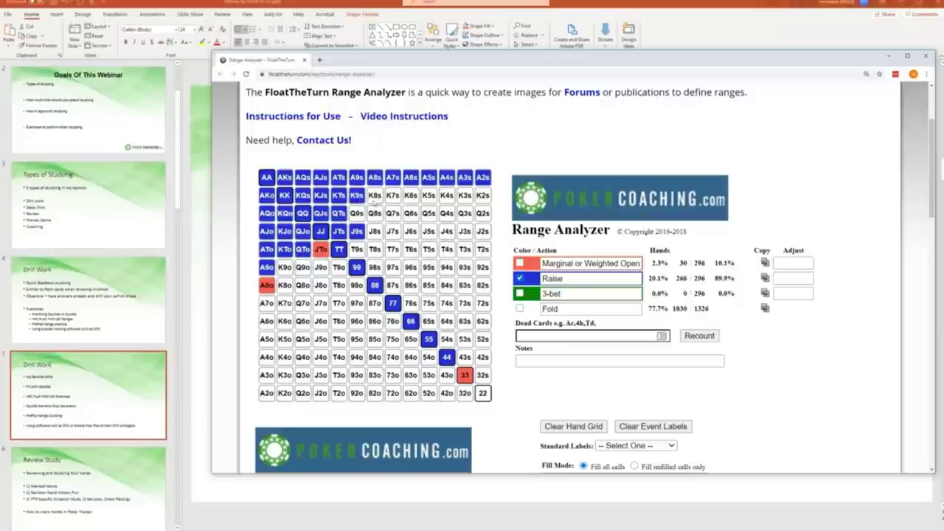
click(374, 195)
click(393, 196)
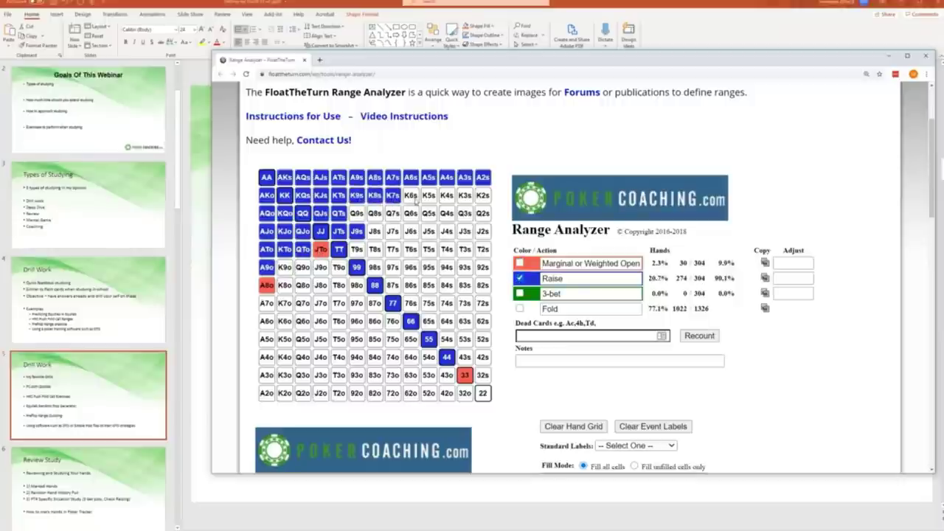
click(520, 263)
click(411, 195)
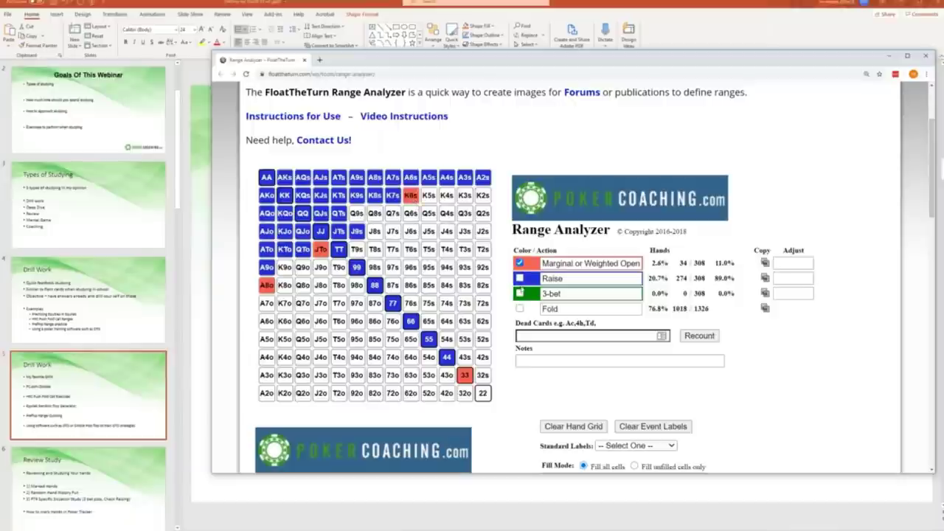
Step: Mark Q9s, Q8s, J8s, T9s, T8s, 98s and 87s as Raise
click(520, 278)
click(357, 213)
click(374, 213)
click(375, 230)
click(375, 249)
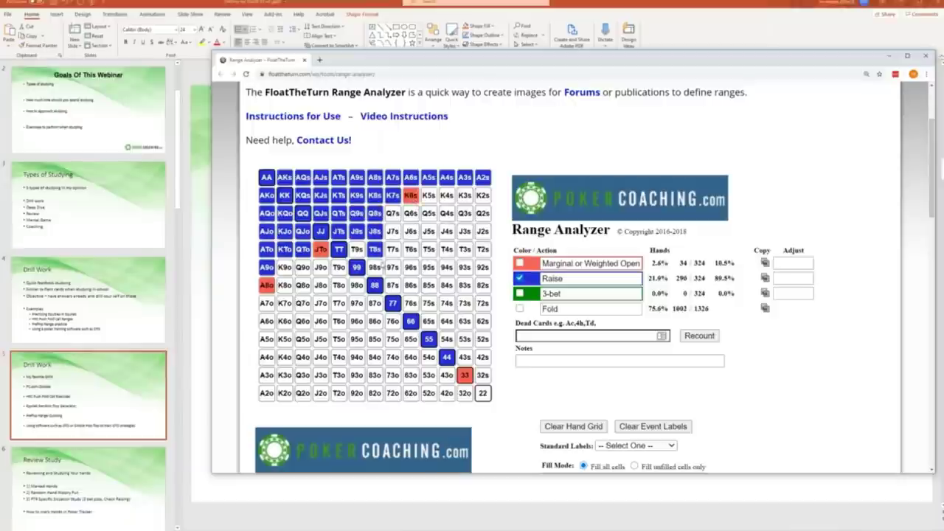
click(375, 267)
click(357, 249)
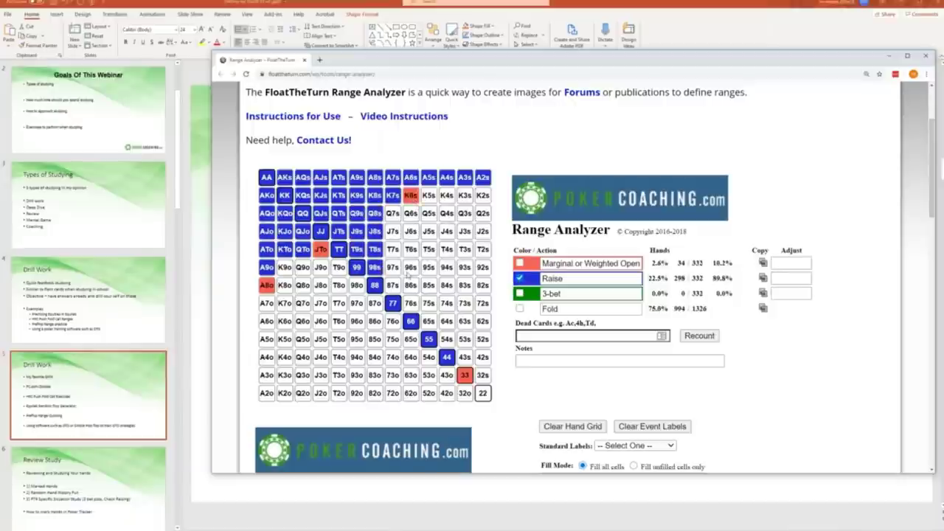
click(393, 285)
Step: Mark 76s, 65s, 54s and 97s as marginal or weighted opens
click(520, 264)
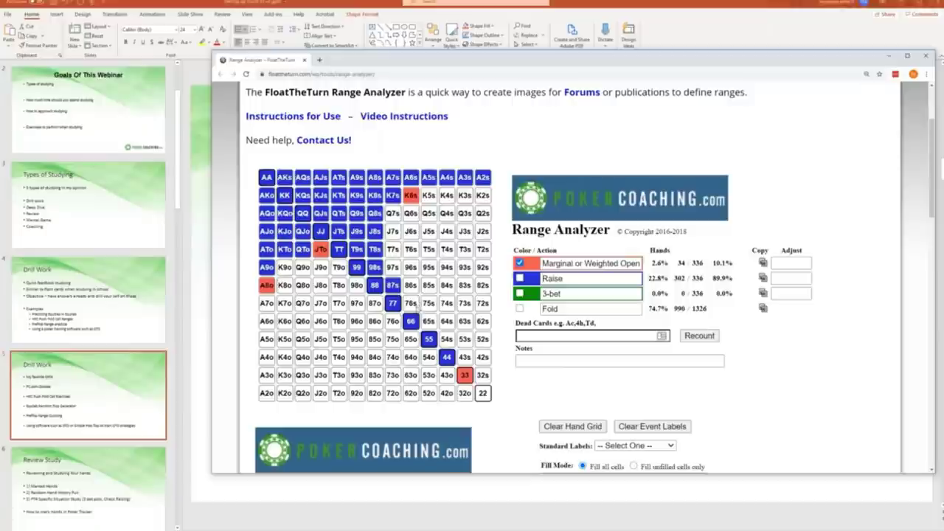
click(410, 303)
click(428, 321)
click(447, 339)
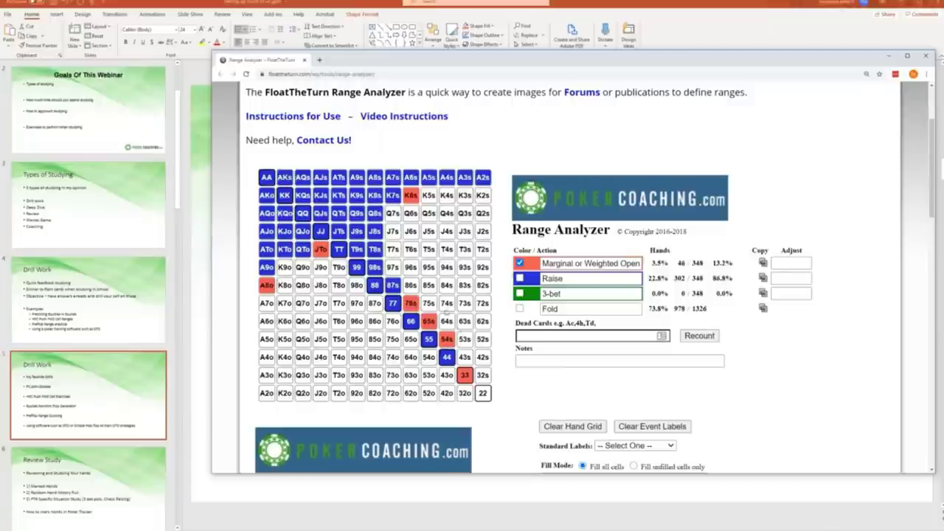
click(393, 270)
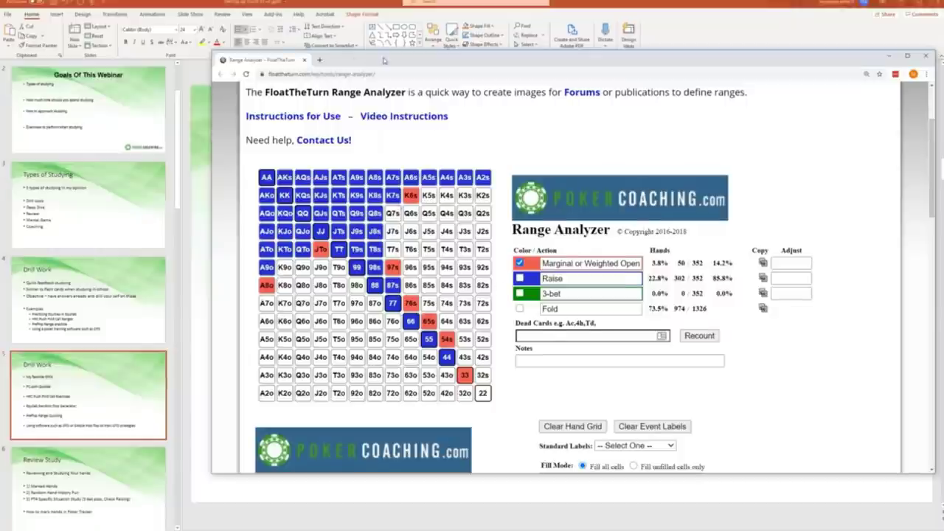
Step: Place the GTO charts and Range Analyzer windows side by side, and remove A8o from the marked range
drag(384, 60, 454, 56)
key(alt+Tab)
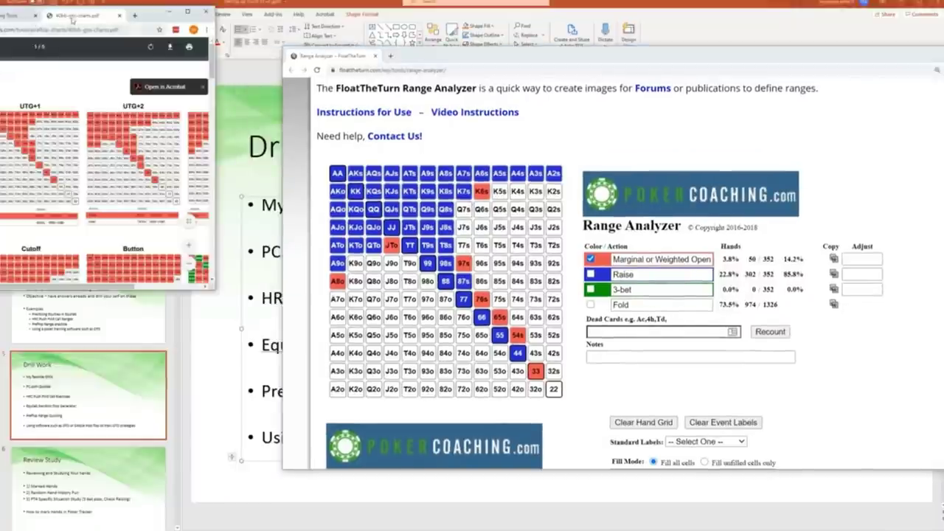
drag(73, 20, 168, 46)
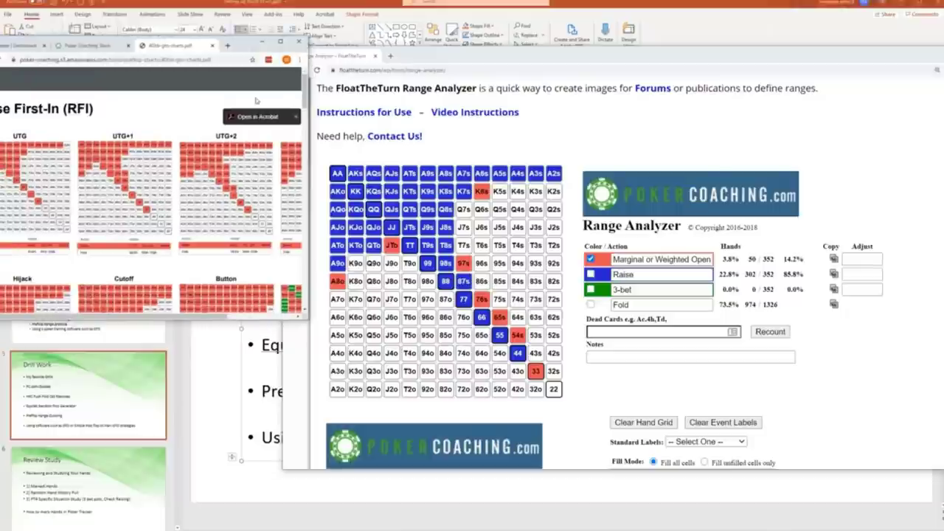
drag(309, 322, 449, 429)
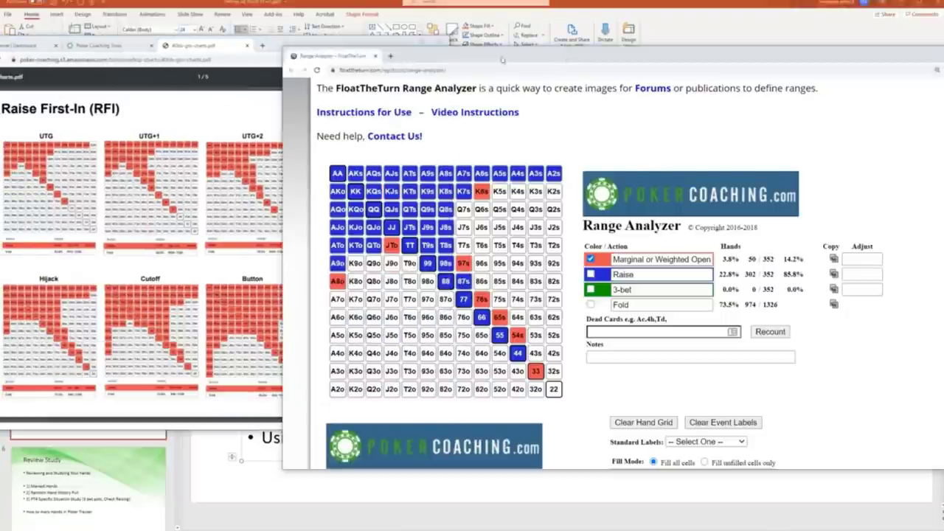
drag(521, 56, 691, 39)
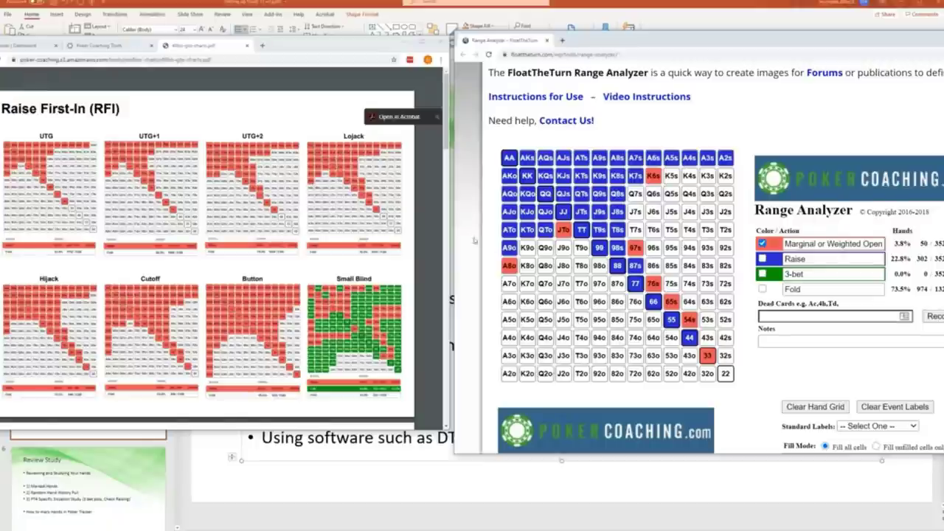
click(509, 266)
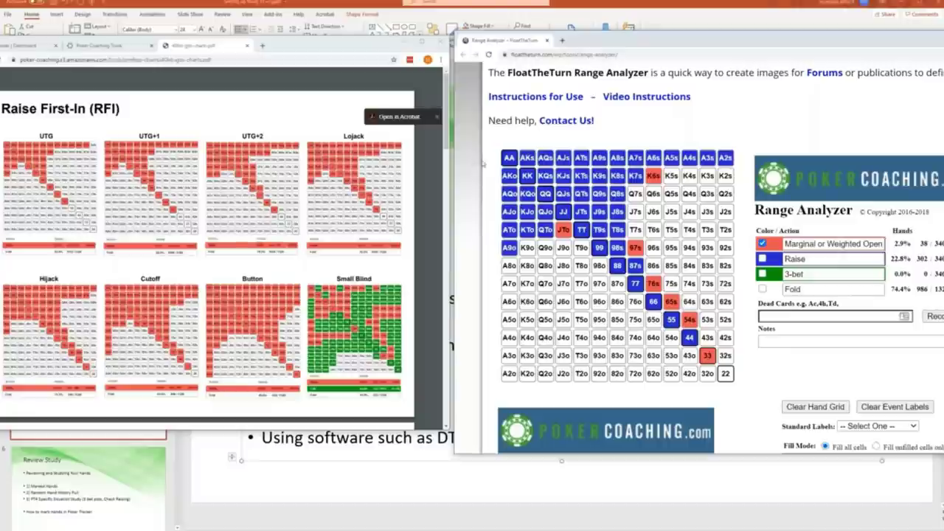
Step: Enlarge the Raise First-In charts in the PDF and bring the Lojack chart into view for comparison
click(440, 59)
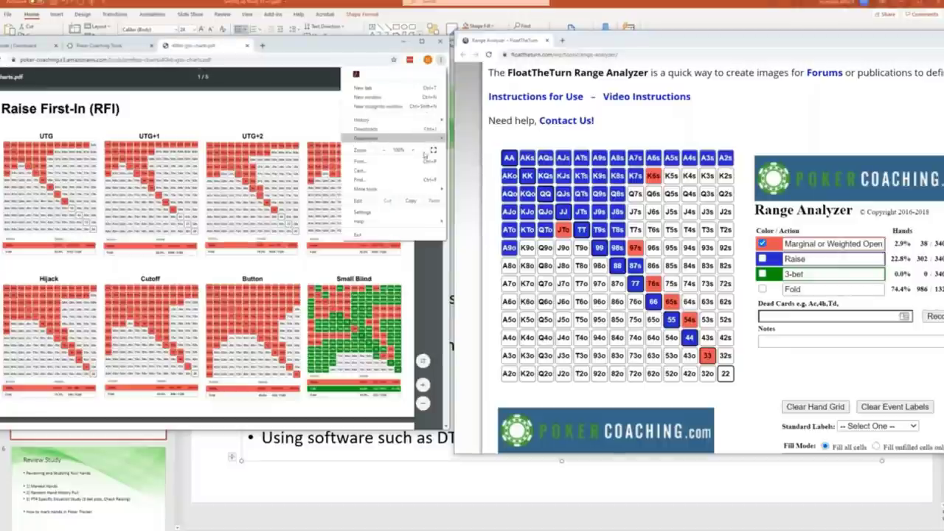
click(417, 151)
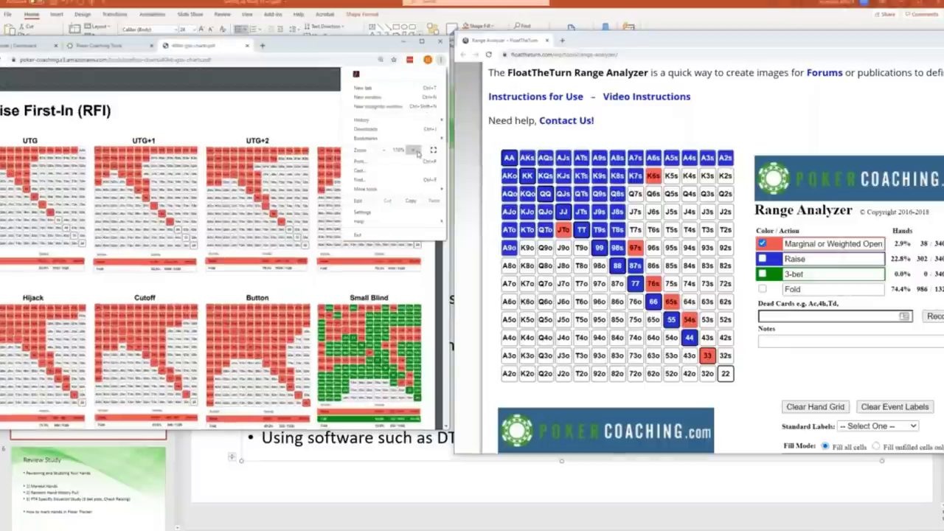
click(416, 151)
click(170, 429)
drag(169, 430, 284, 428)
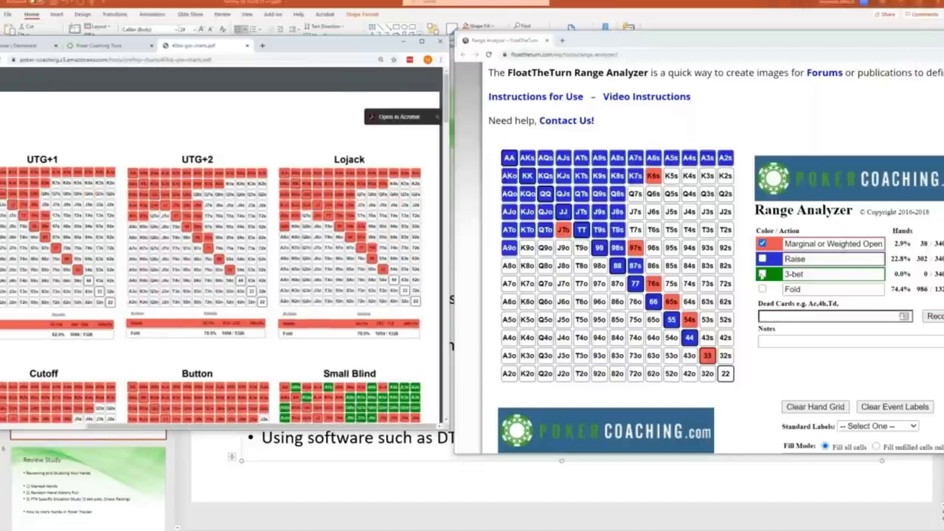
Step: Mark the differences from the Lojack chart in the 3-bet colour: K6s, K5s, 65s, 54s, 44, 33 and 22
click(763, 274)
click(671, 176)
click(653, 176)
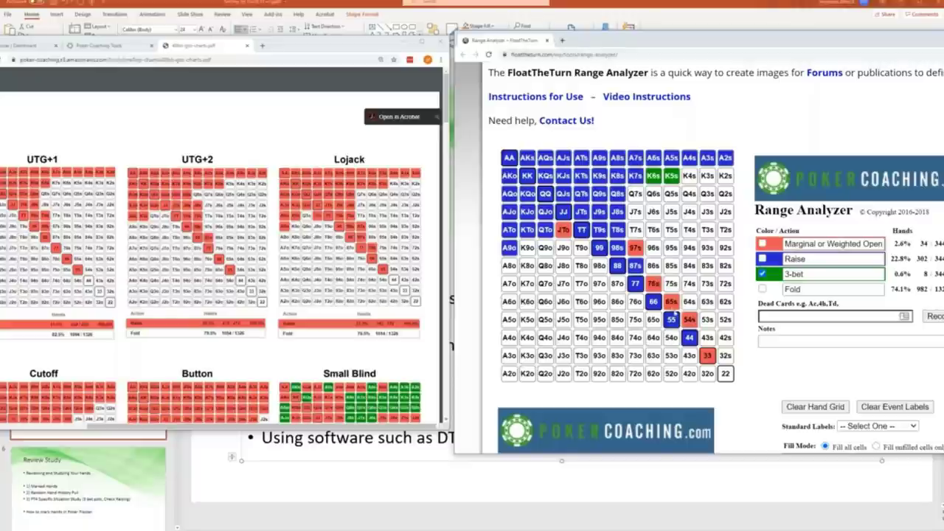
click(672, 301)
click(689, 319)
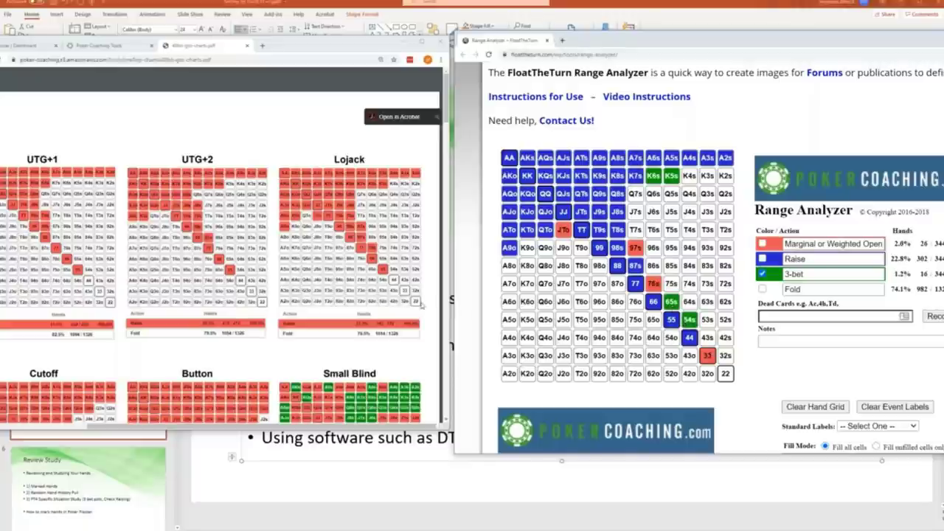
drag(689, 338, 725, 373)
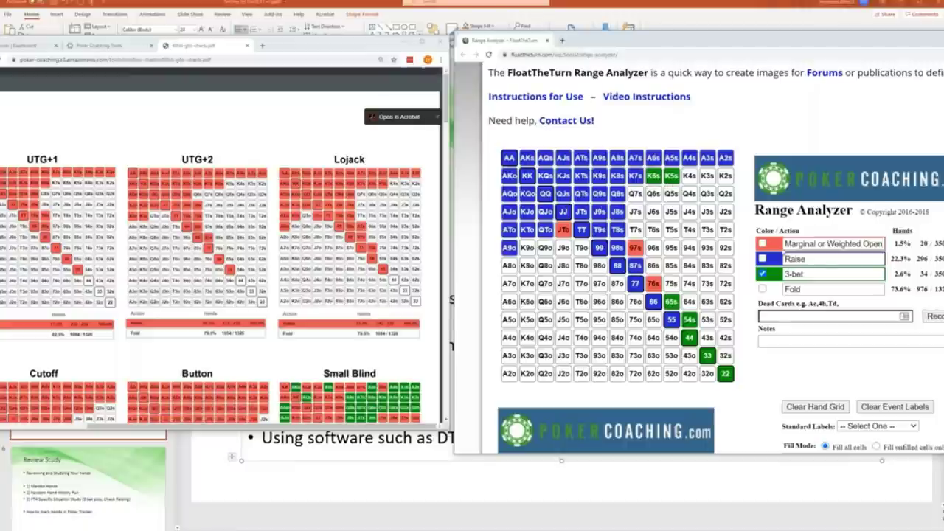
Step: Clear the hand grid and fill all pairs and Broadway hands as Raise
click(815, 408)
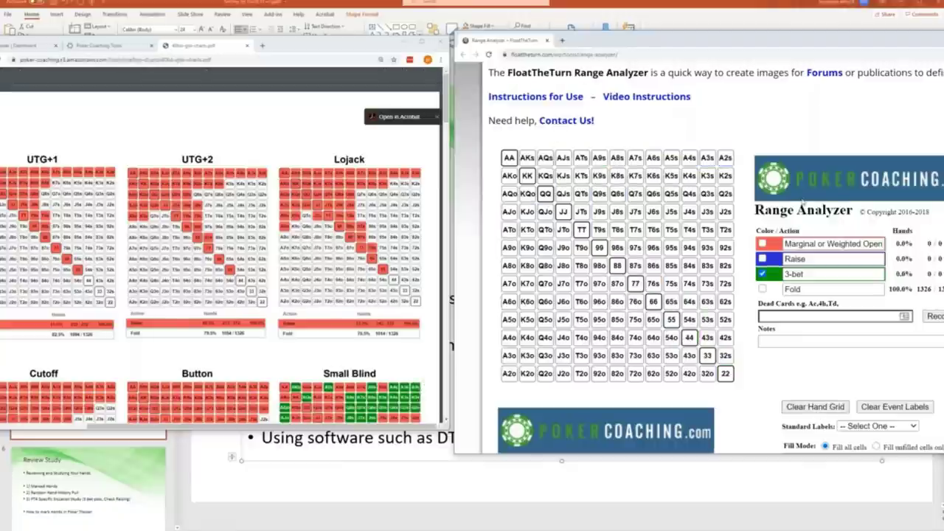
click(763, 259)
scroll(870, 393, down, 5)
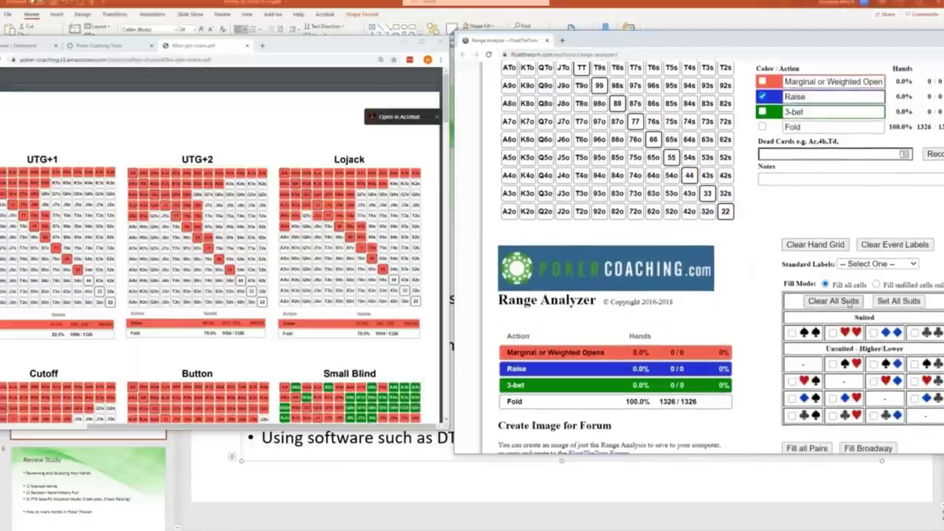
click(807, 411)
click(869, 411)
scroll(602, 175, up, 5)
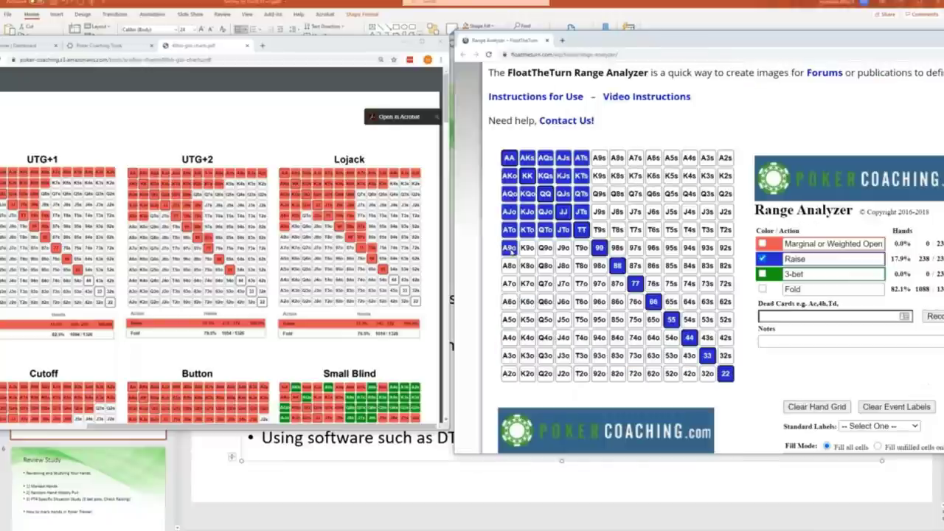
Step: Mark all remaining aces, every suited king and every suited queen as Raise
mouse_move(599, 157)
mouse_down()
mouse_move(806, 158)
mouse_move(725, 157)
mouse_up()
click(671, 158)
drag(599, 175, 635, 176)
drag(706, 193, 725, 193)
click(707, 176)
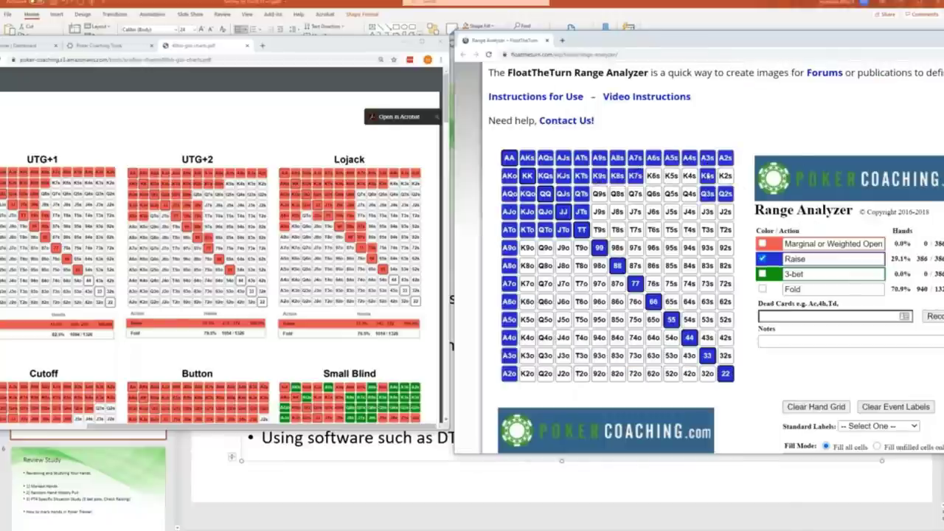
click(653, 176)
drag(672, 175, 689, 175)
click(726, 176)
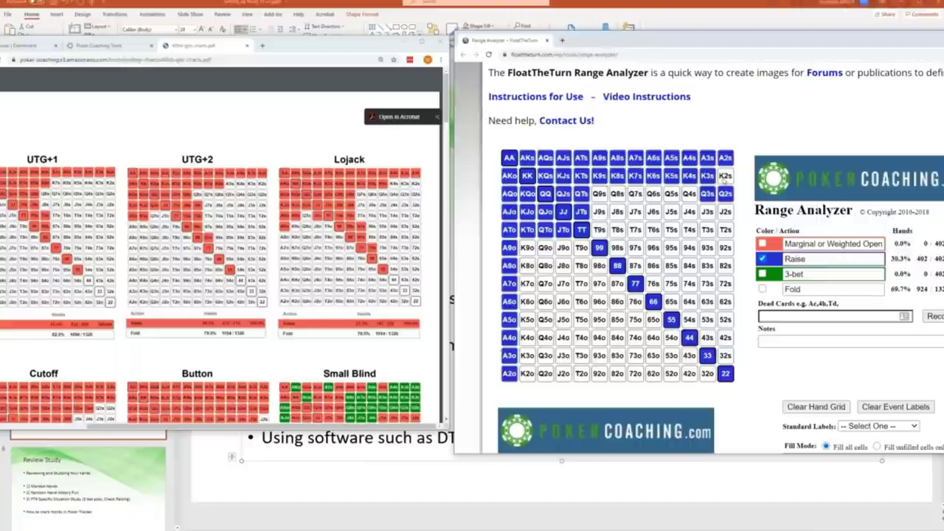
drag(599, 193, 689, 193)
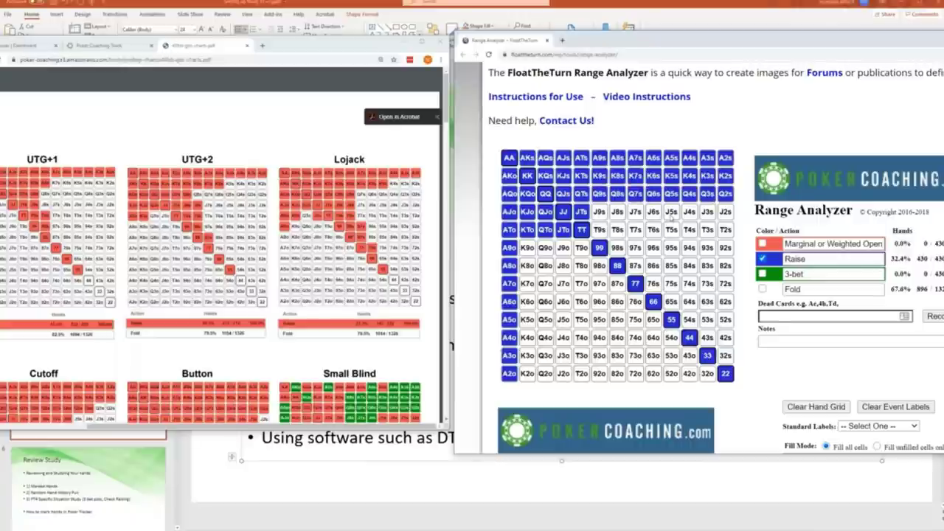
Step: Raise suited hands down to J4s, T6s, 96s, 85s, 75s, 64s, 53s and offsuit hands down to K5o, Q8o, J8o, T8o, 98o
mouse_move(673, 215)
mouse_down()
mouse_move(635, 229)
mouse_move(688, 211)
mouse_move(603, 230)
mouse_move(709, 339)
mouse_move(709, 321)
mouse_move(628, 231)
mouse_move(654, 248)
mouse_up()
click(689, 212)
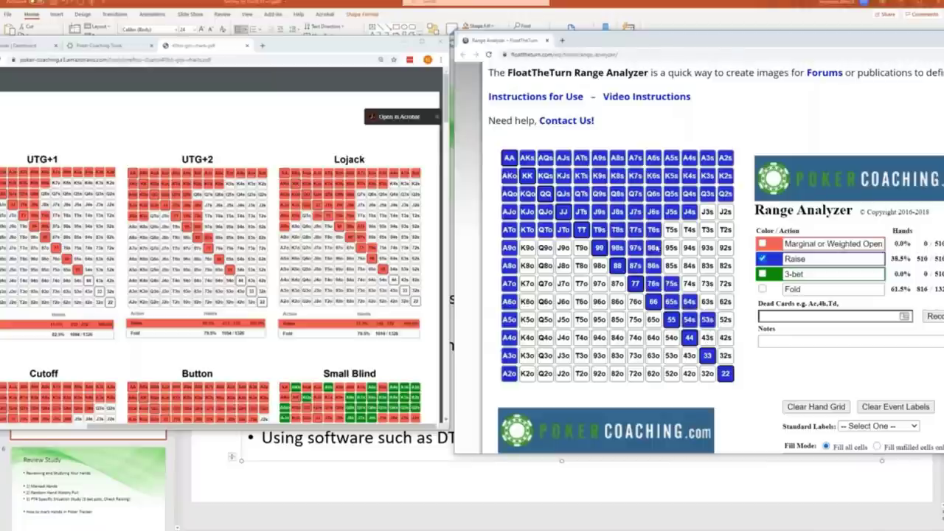
mouse_move(527, 247)
mouse_down()
mouse_move(526, 319)
mouse_move(550, 245)
mouse_move(583, 254)
mouse_move(549, 275)
mouse_move(603, 270)
mouse_up()
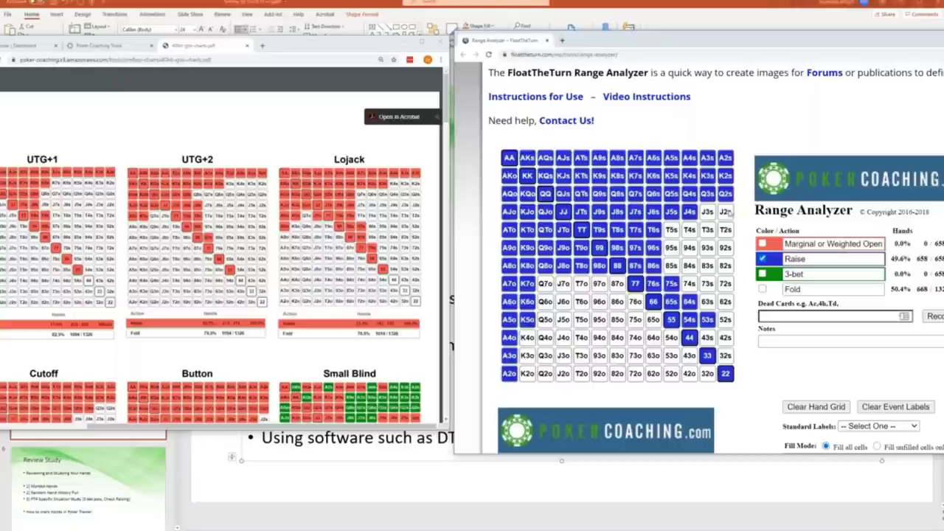
click(673, 265)
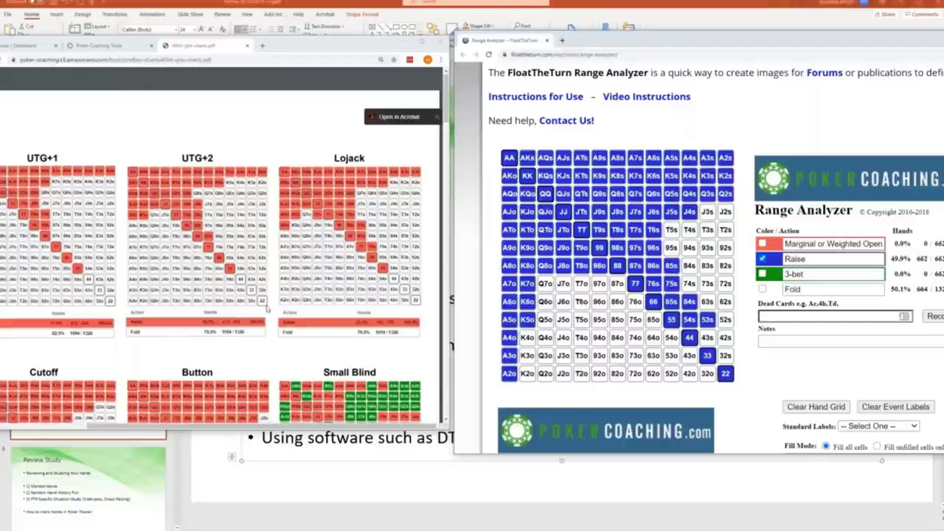
Step: Compare the grid with the Button chart and mark K5o, Q7o and 53s in the 3-bet colour as differences
scroll(268, 309, down, 3)
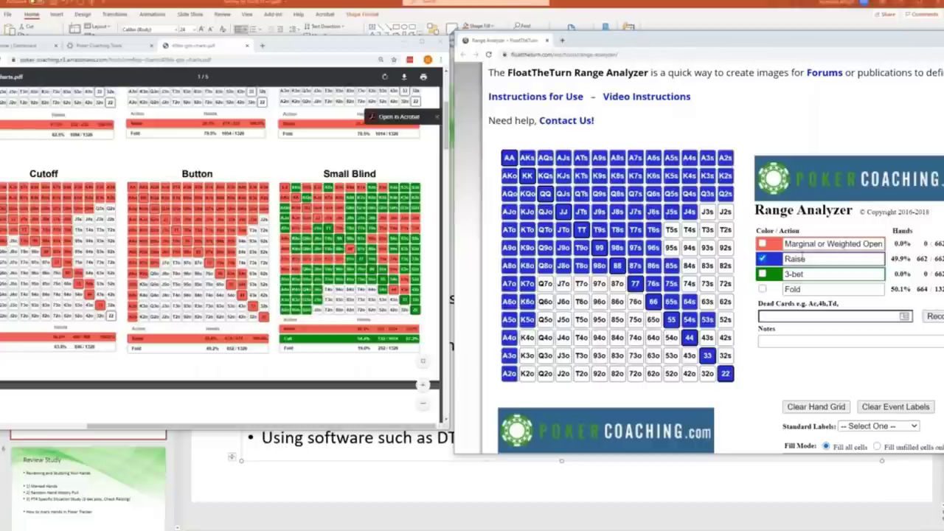
click(762, 273)
click(527, 319)
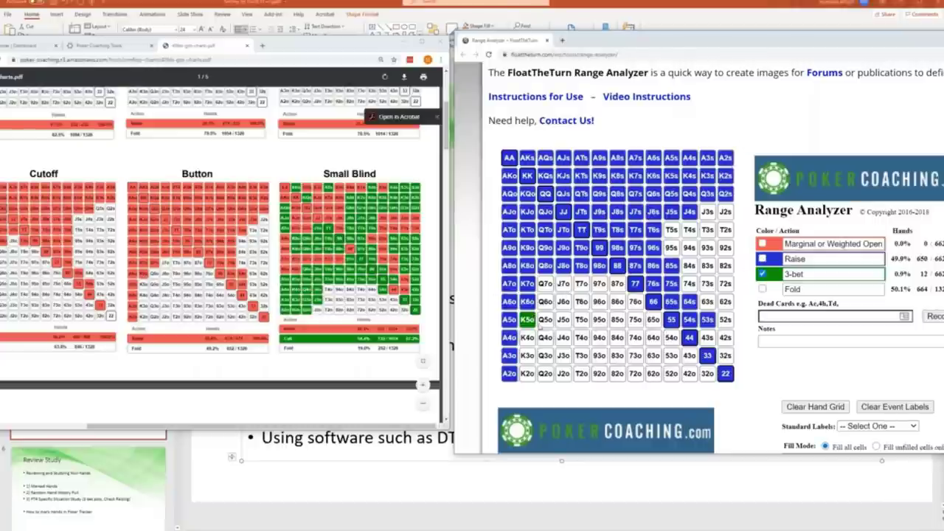
click(546, 283)
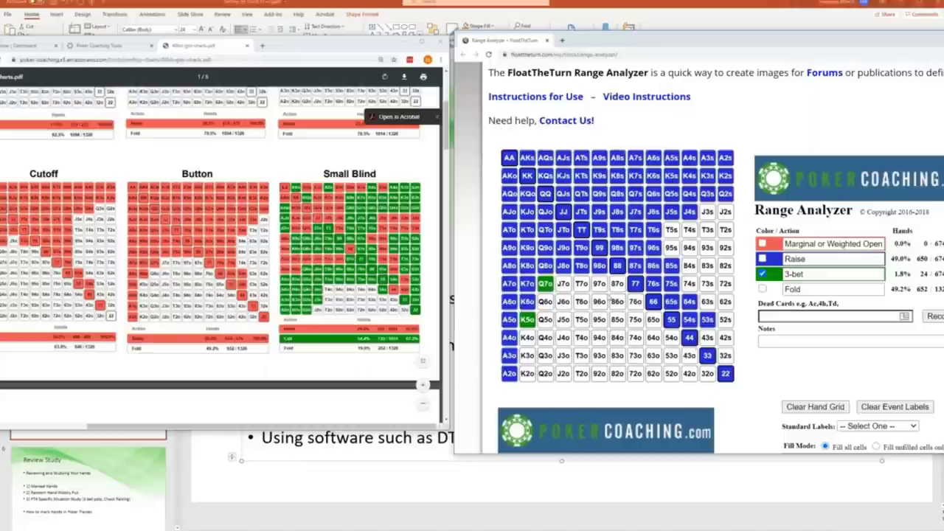
click(528, 321)
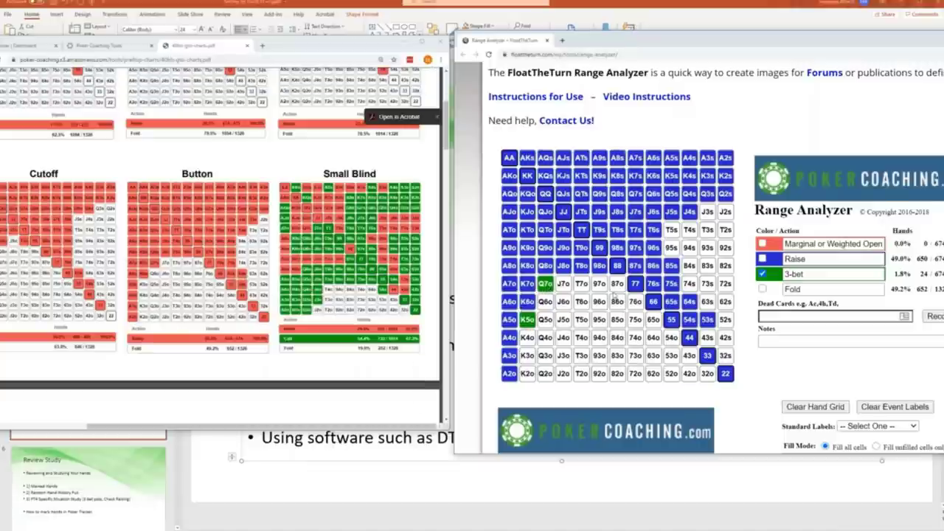
click(707, 319)
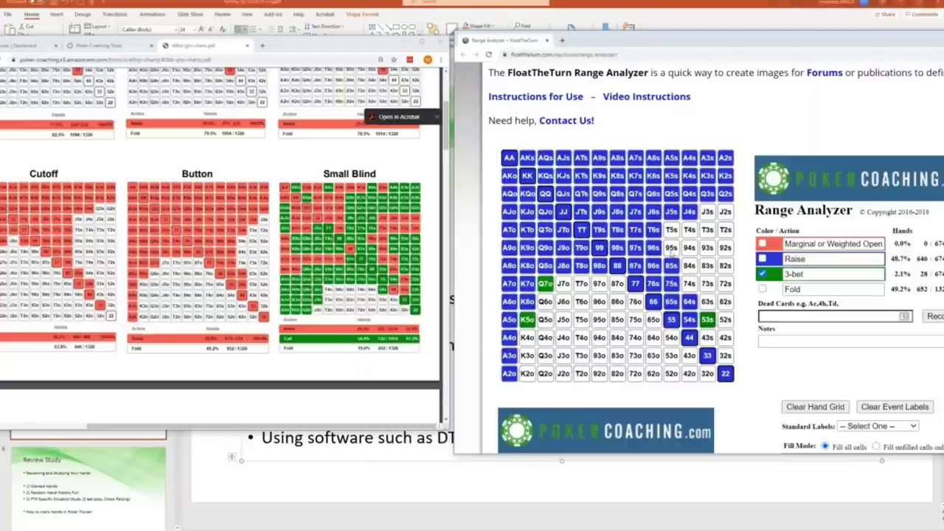
Step: Mark the missed suited hands T5s, 95s, J3s and T4s in the 3-bet colour
drag(672, 230, 672, 248)
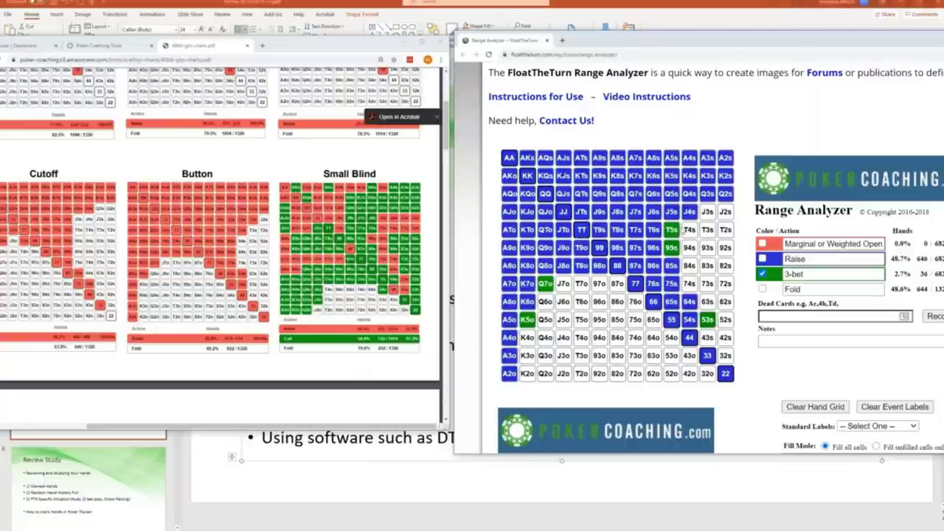
right_click(671, 248)
click(697, 128)
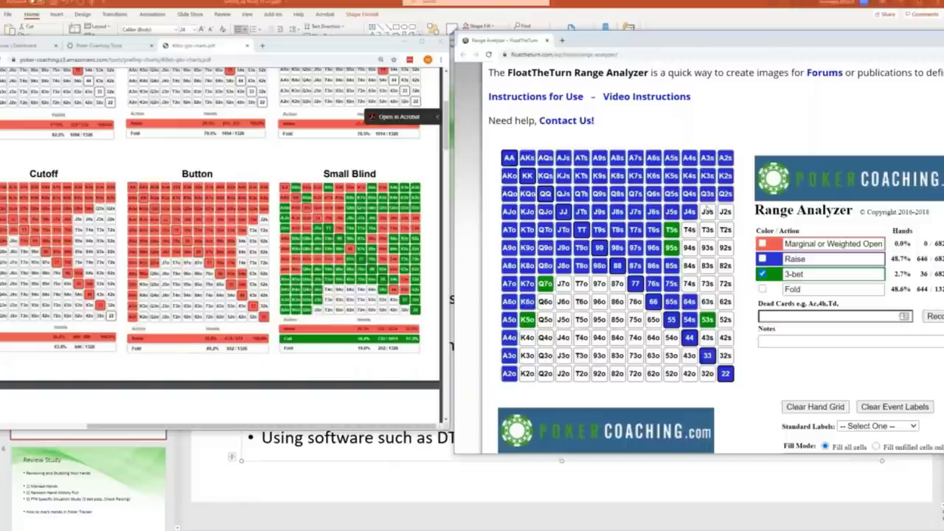
click(708, 212)
click(694, 234)
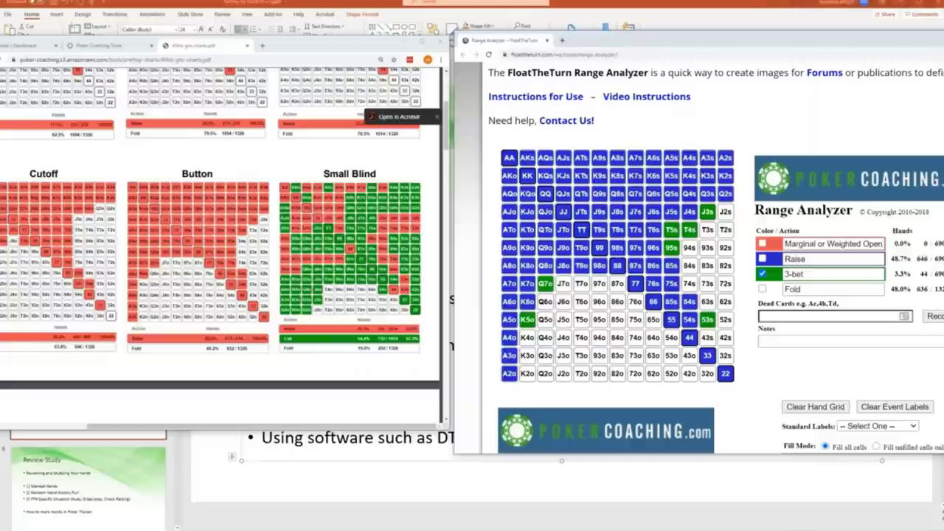
Step: Draw three single random numbers between 1 and 8 with the Random Numbers tool, and minimise it
drag(49, 37, 160, 32)
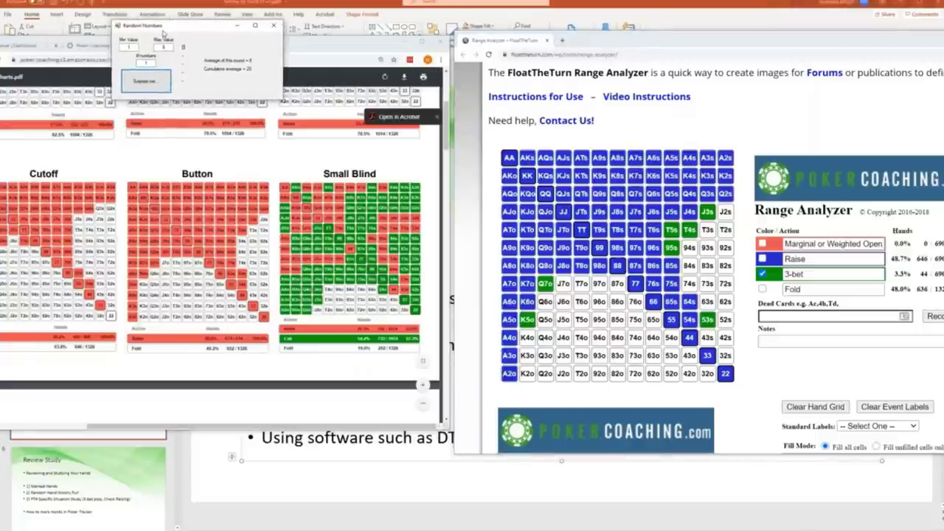
click(167, 77)
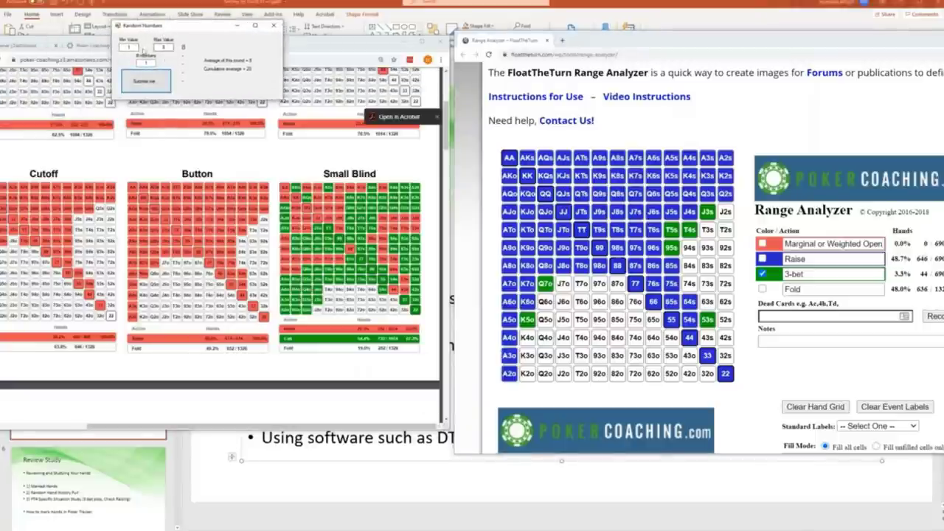
double_click(163, 47)
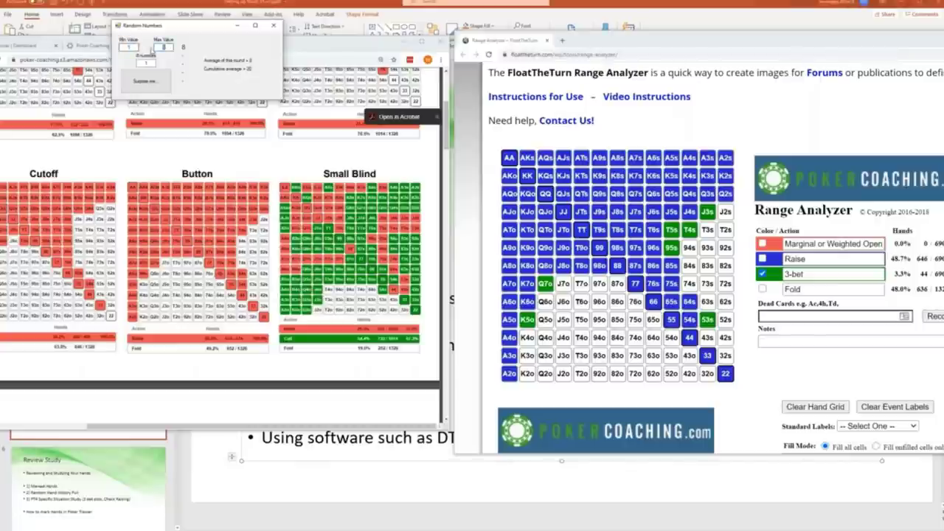
click(146, 87)
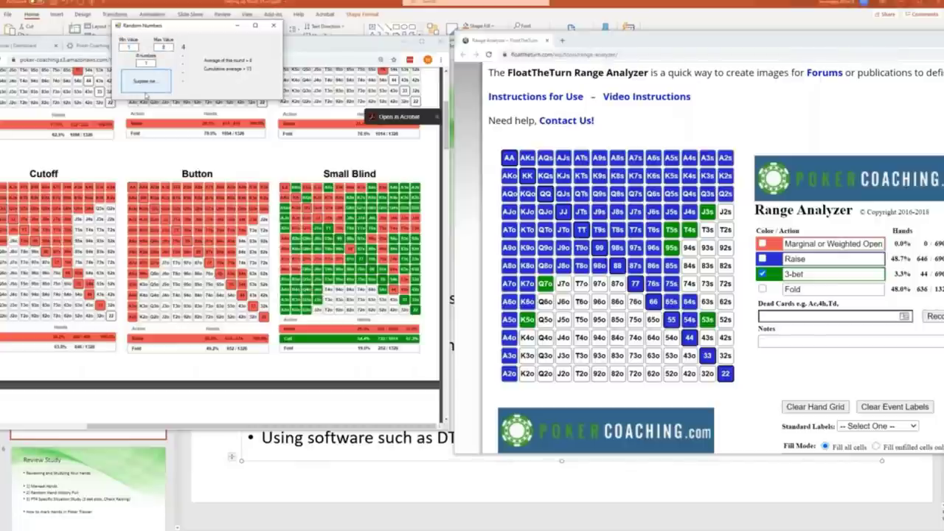
click(146, 93)
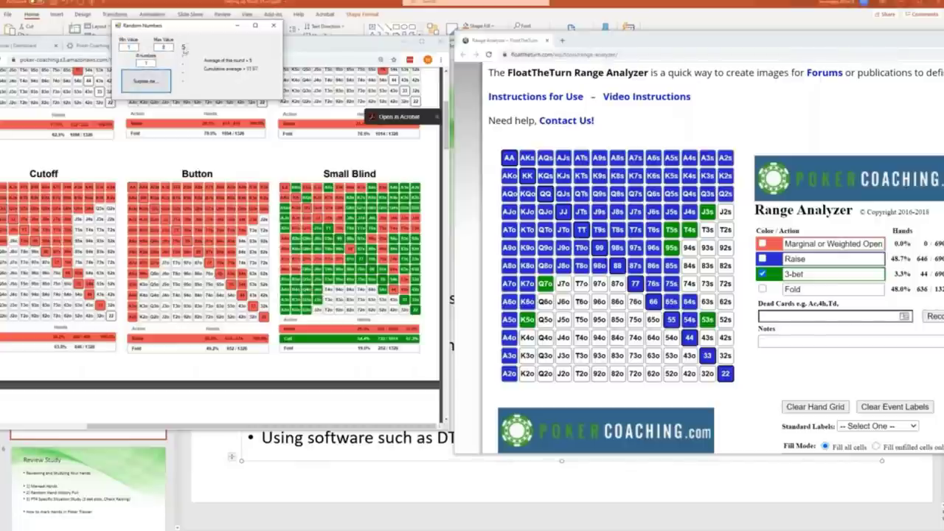
click(145, 82)
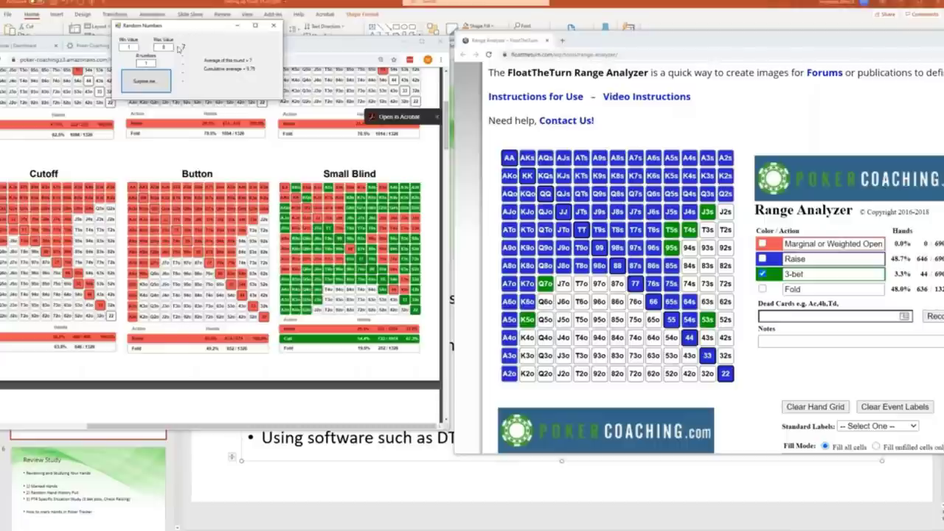
key(Tab)
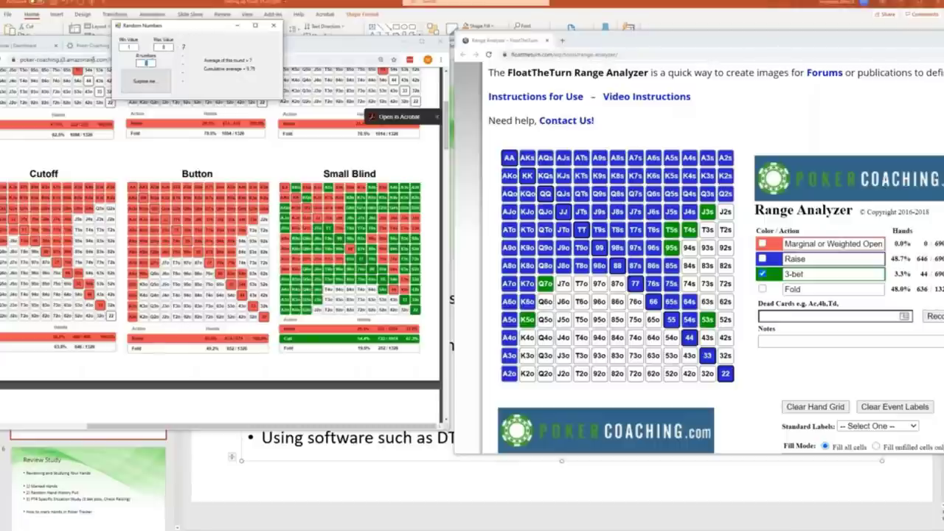
click(238, 27)
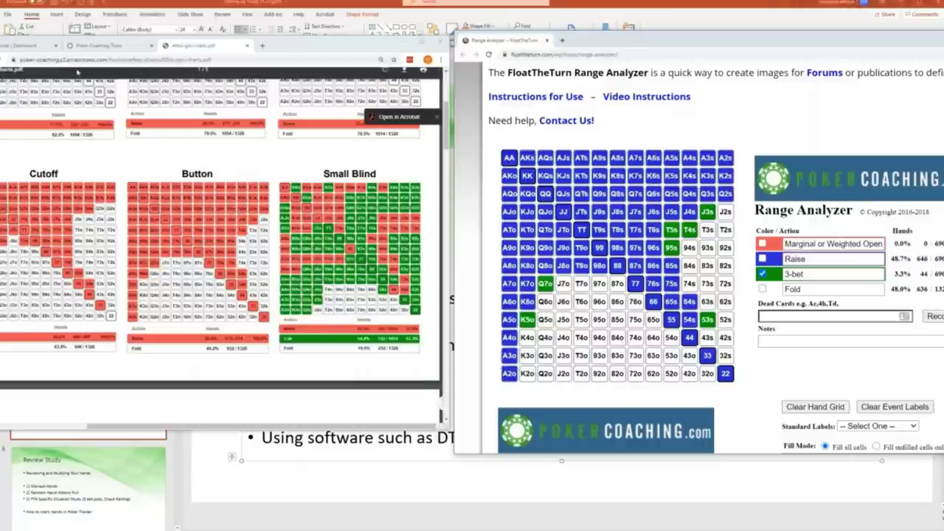
Step: Examine the 40bb charts for playing against UTG and LJ/HJ raise first-in opens
scroll(219, 212, down, 10)
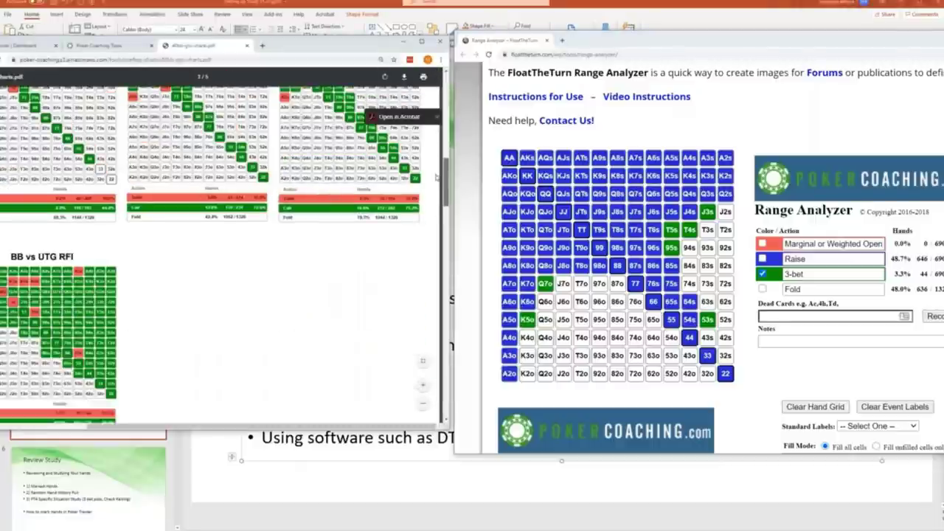
scroll(219, 213, up, 3)
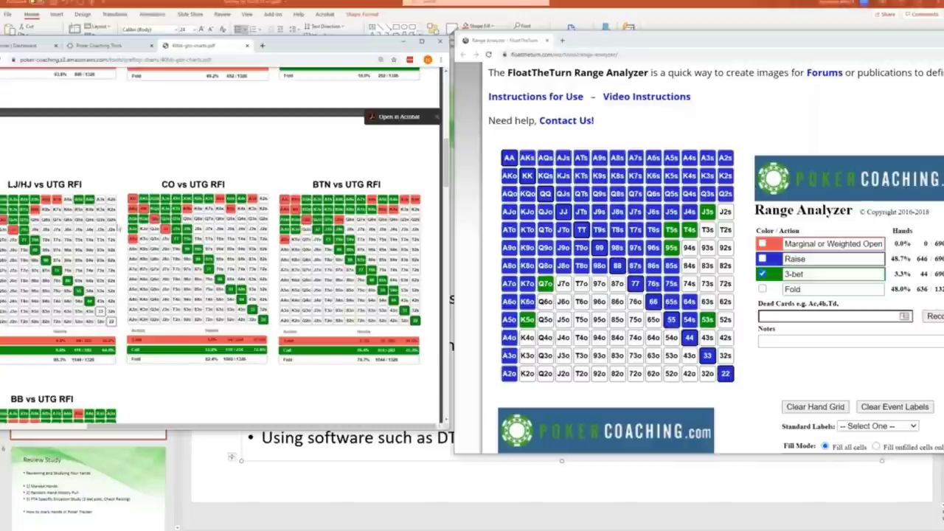
scroll(211, 223, up, 2)
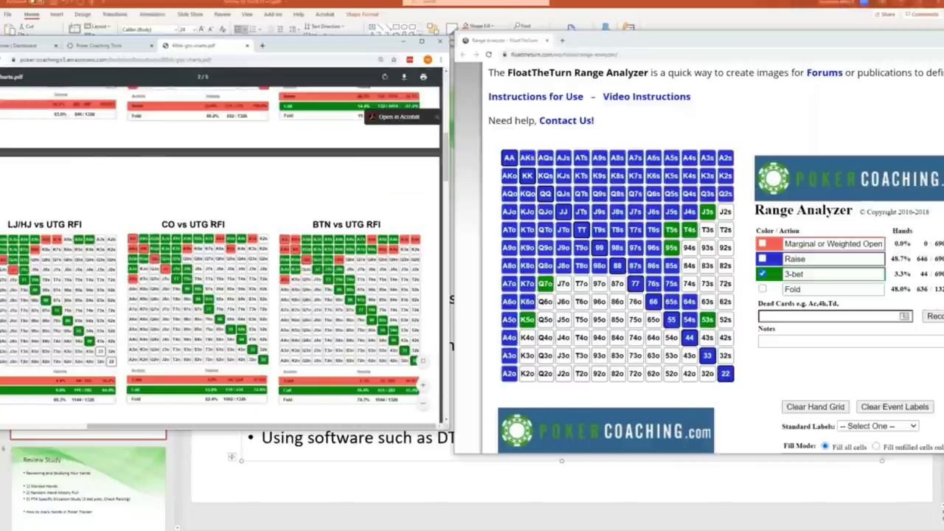
scroll(210, 223, down, 6)
scroll(211, 223, down, 3)
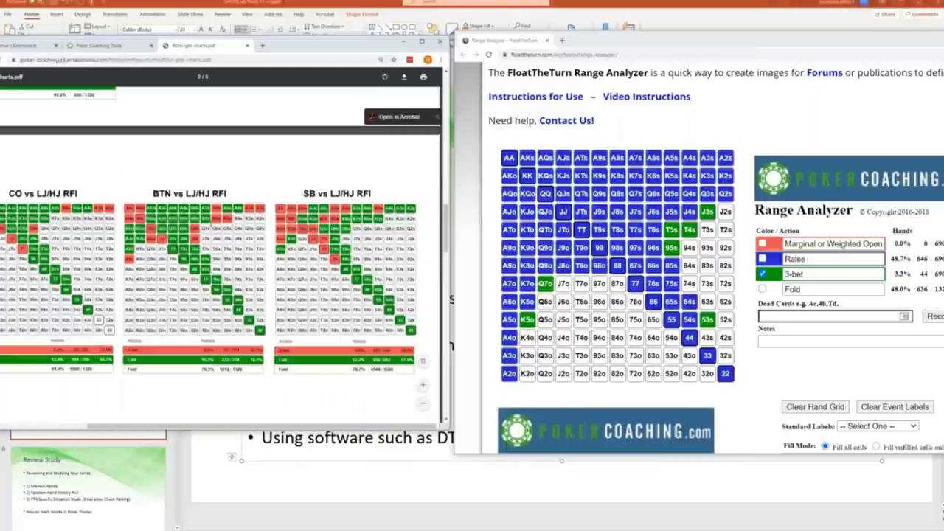
scroll(27, 194, down, 1)
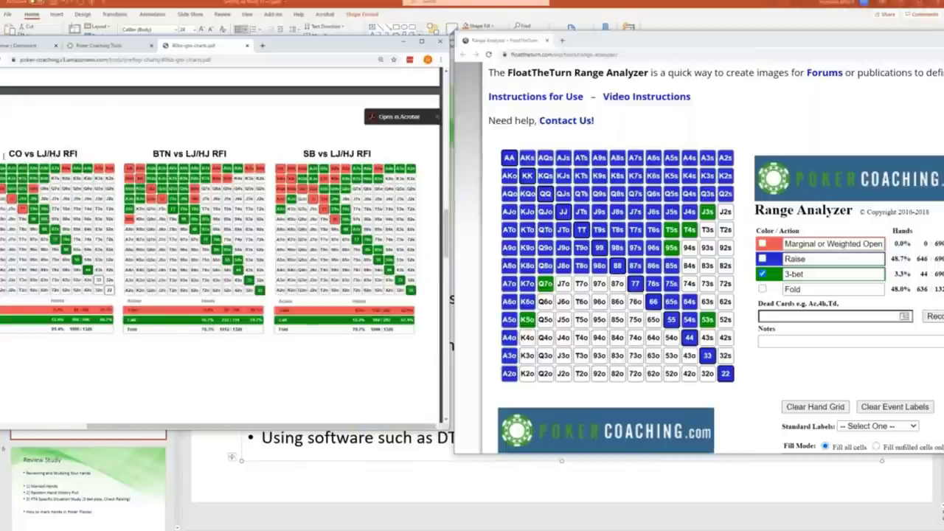
scroll(191, 259, up, 5)
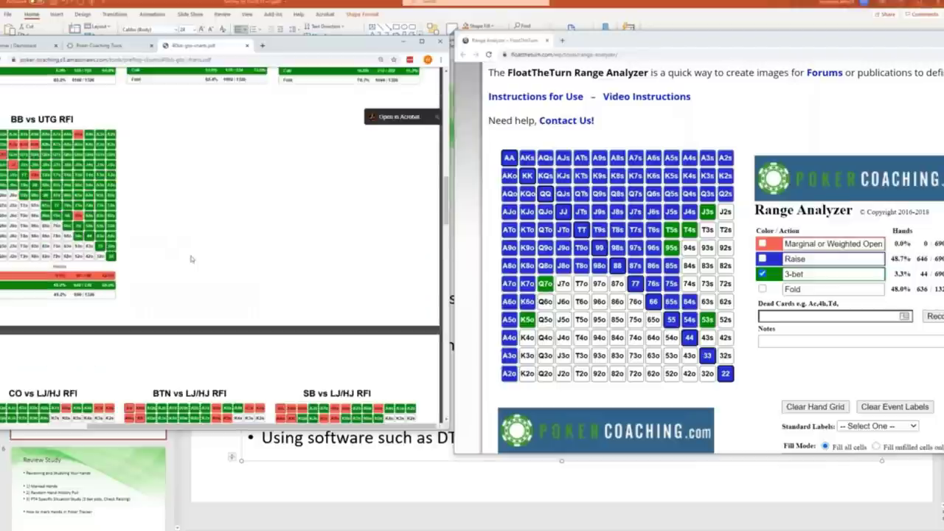
scroll(191, 258, down, 4)
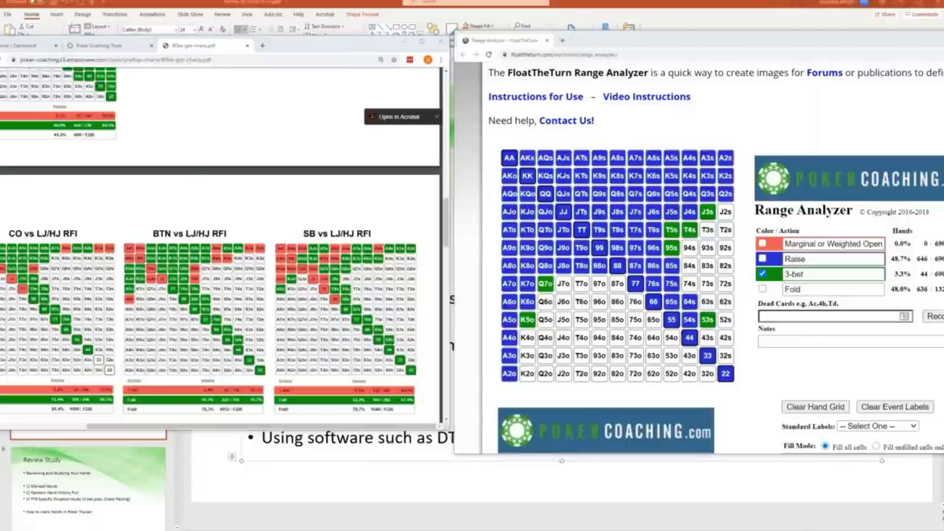
Step: Switch to the PowerPoint presentation, display the Review Study slide and place the cursor in the Marked Hands bullet
scroll(673, 211, down, 2)
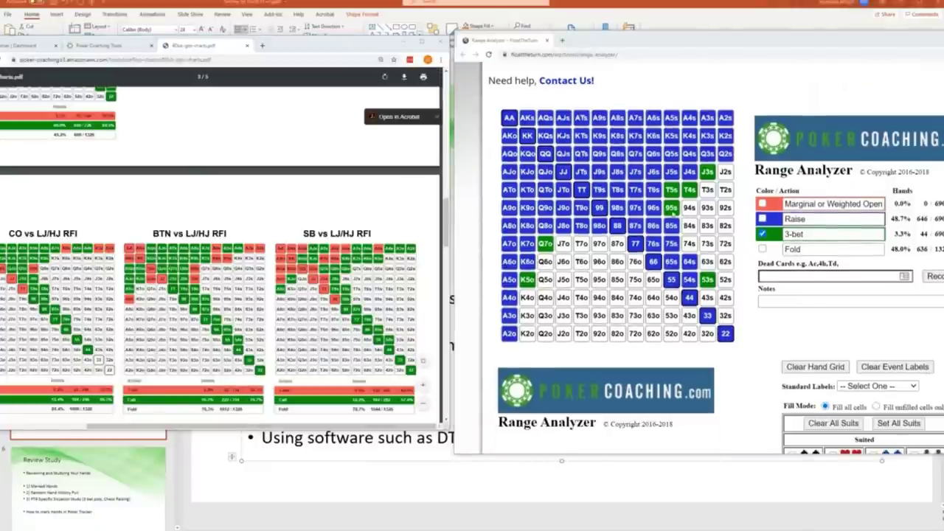
key(alt+Tab)
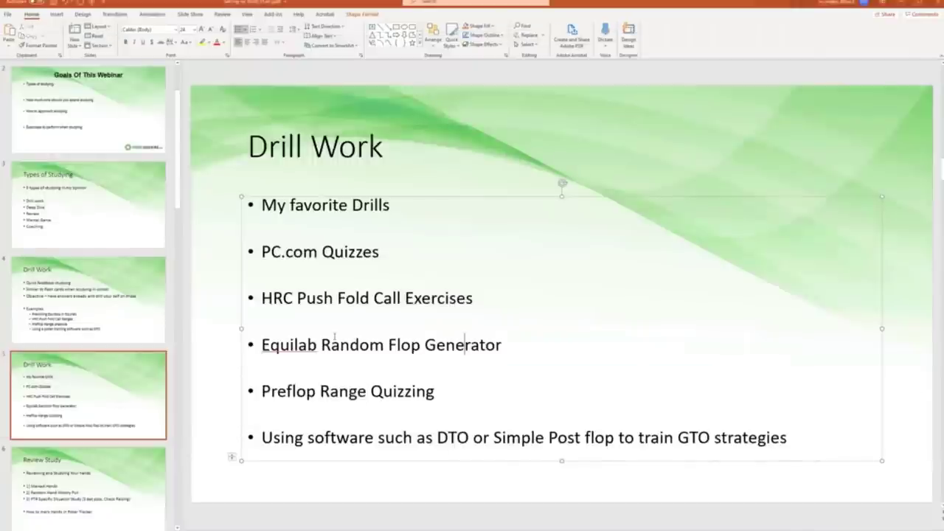
click(123, 405)
scroll(122, 405, down, 3)
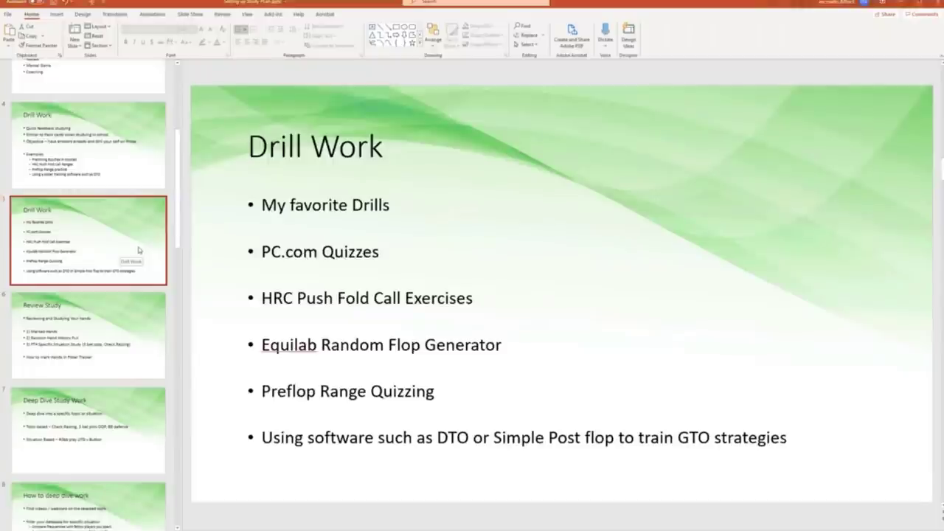
click(100, 347)
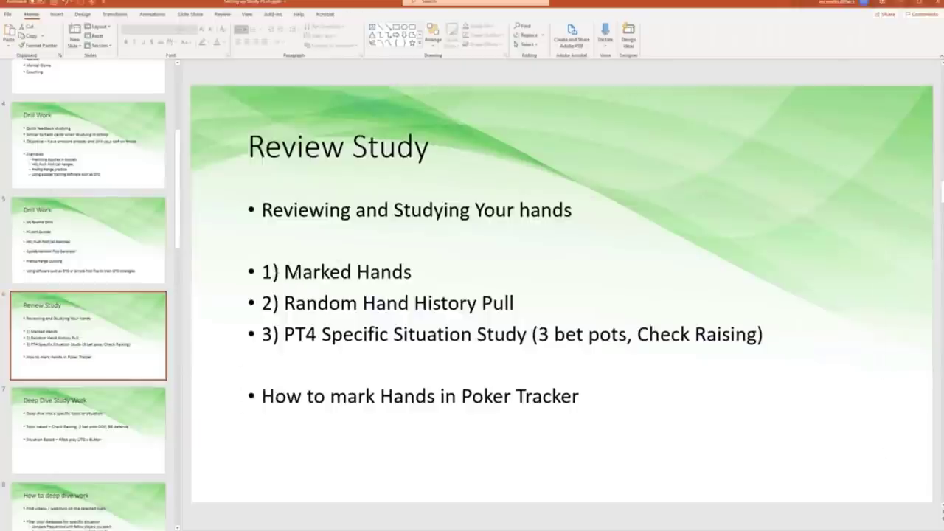
drag(296, 272, 352, 272)
click(357, 271)
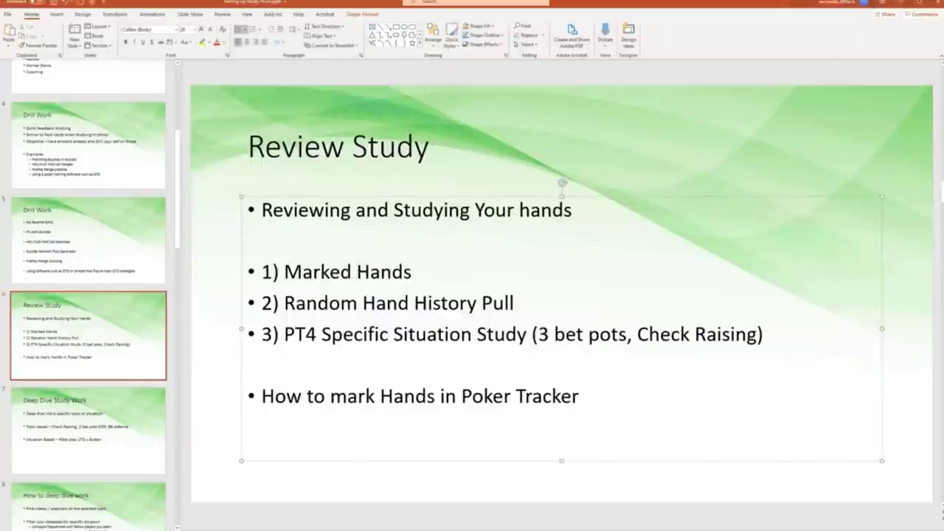
Step: Switch to PokerTracker 4, shrink its window and open the hand tag configuration
key(alt+Tab)
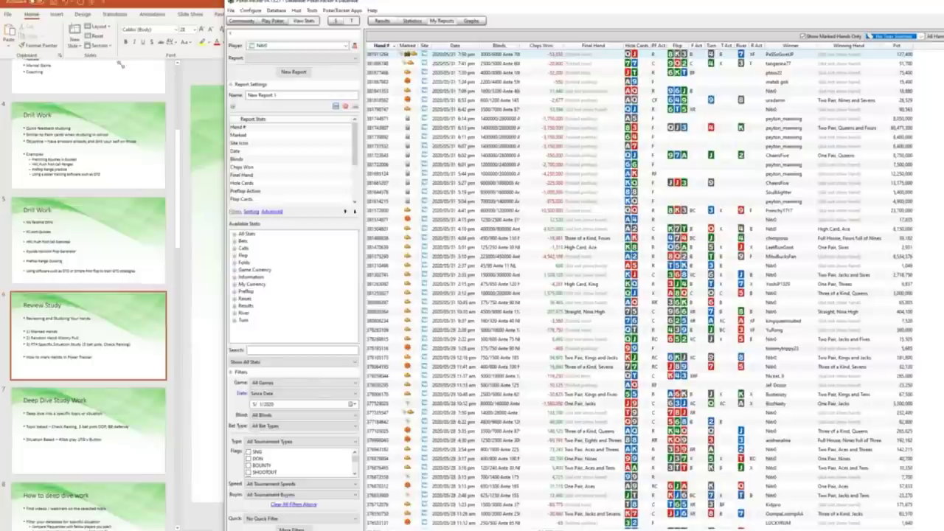
key(super+Down)
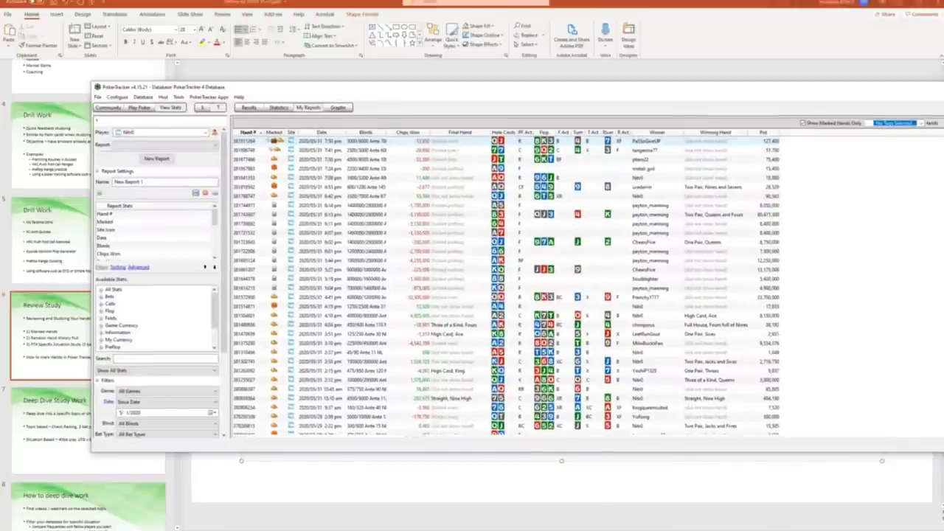
click(116, 97)
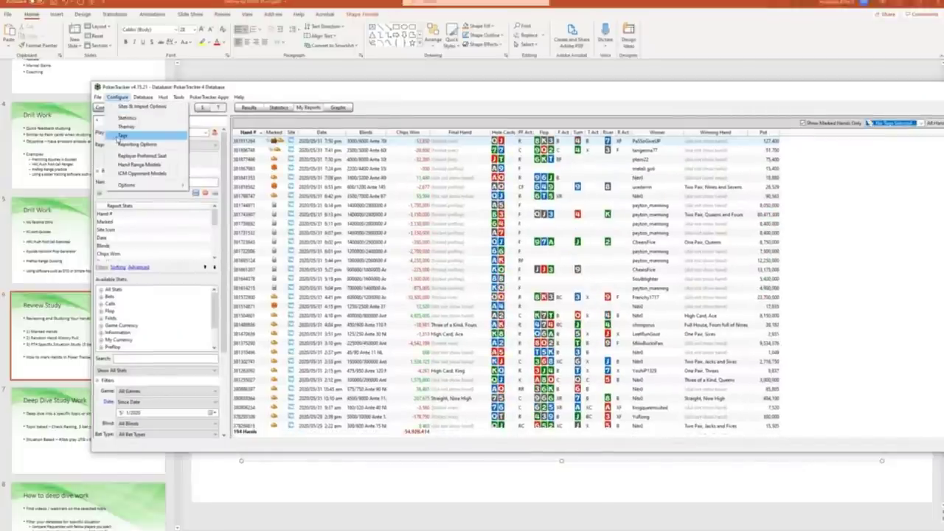
click(121, 136)
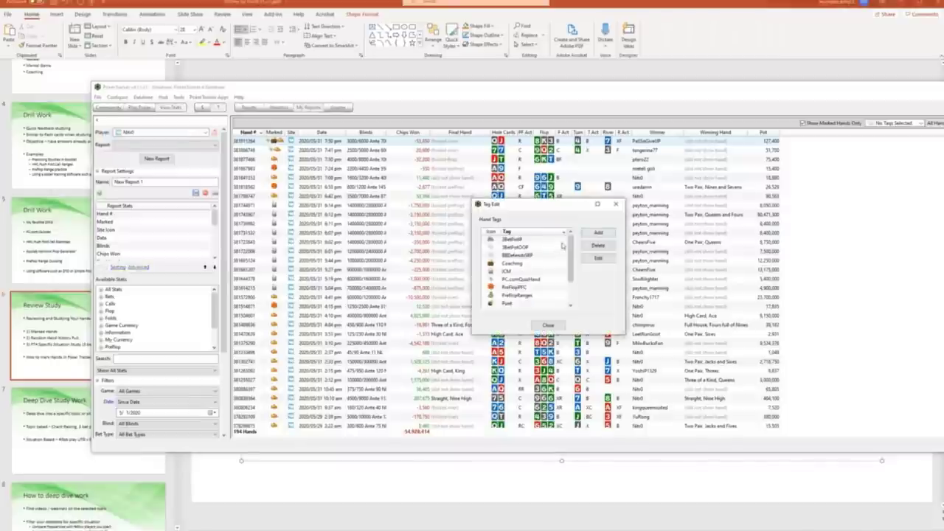
Step: Examine the full list of hand tags, highlighting several including PreflopRanges, and close the tag editor
mouse_move(573, 243)
mouse_down()
mouse_move(572, 265)
mouse_move(574, 240)
mouse_up()
click(520, 288)
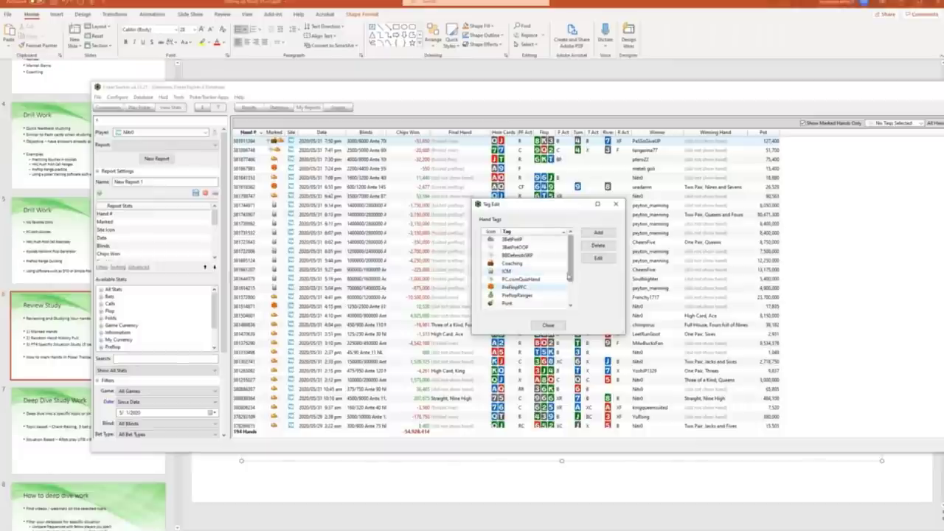
scroll(532, 273, down, 2)
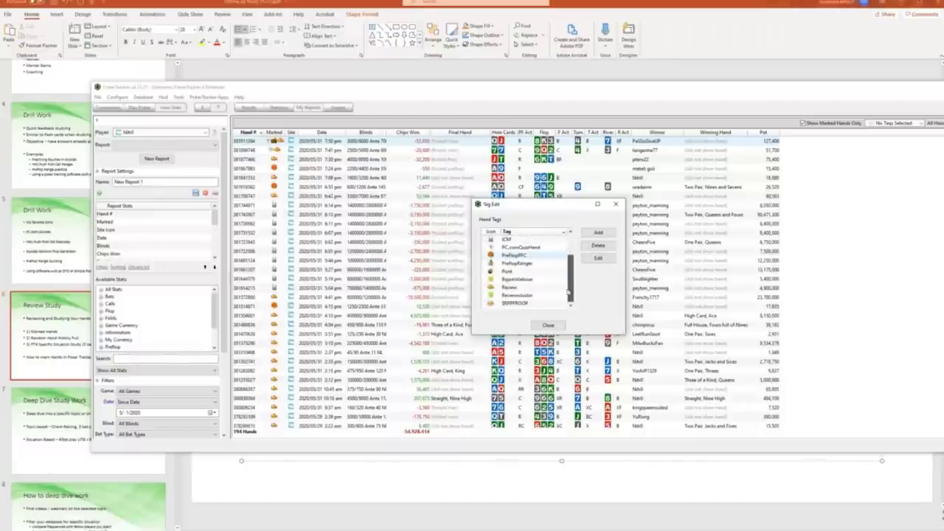
click(529, 264)
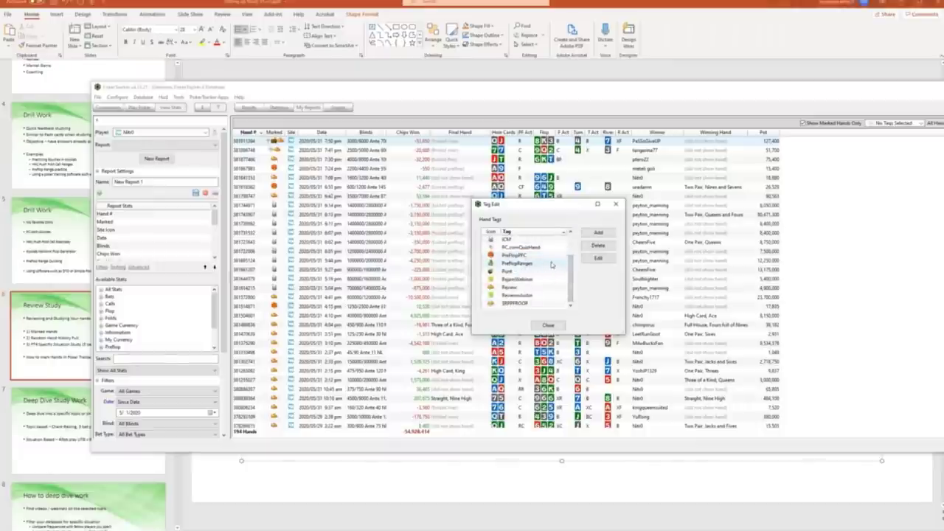
click(543, 278)
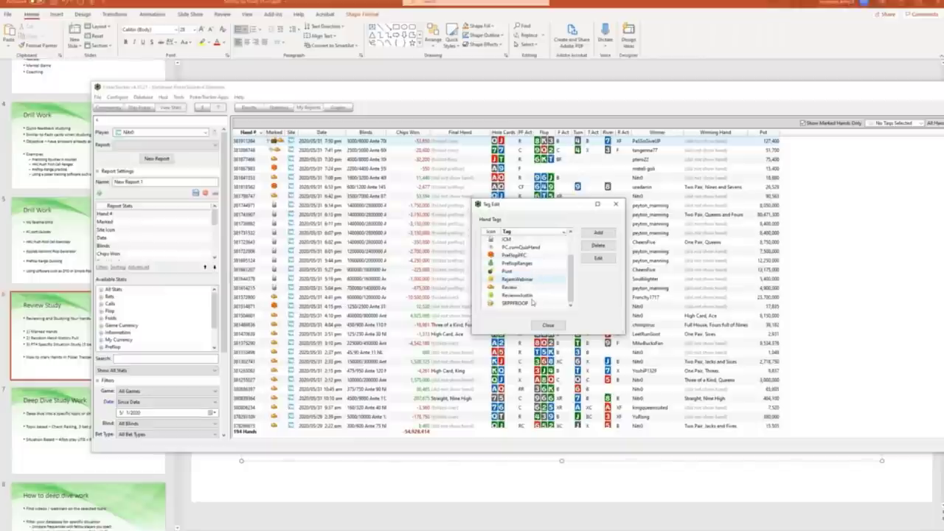
click(516, 304)
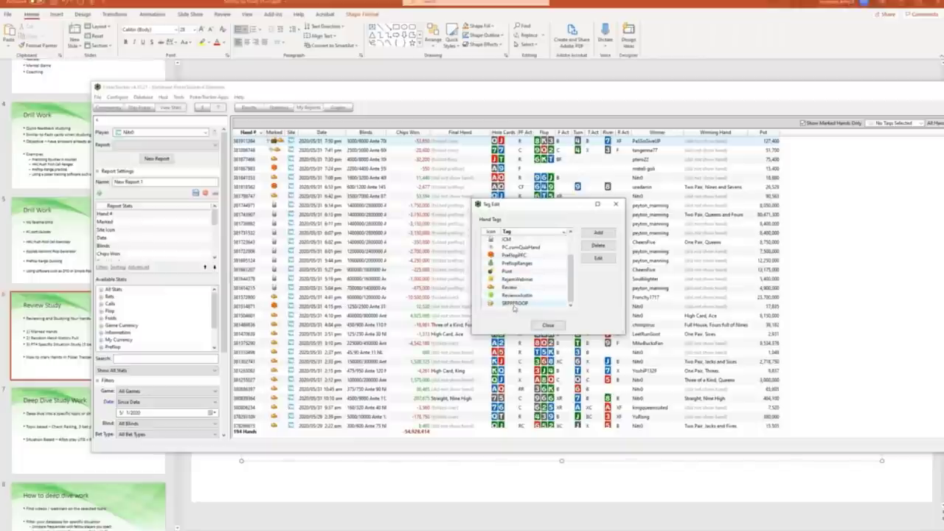
click(548, 326)
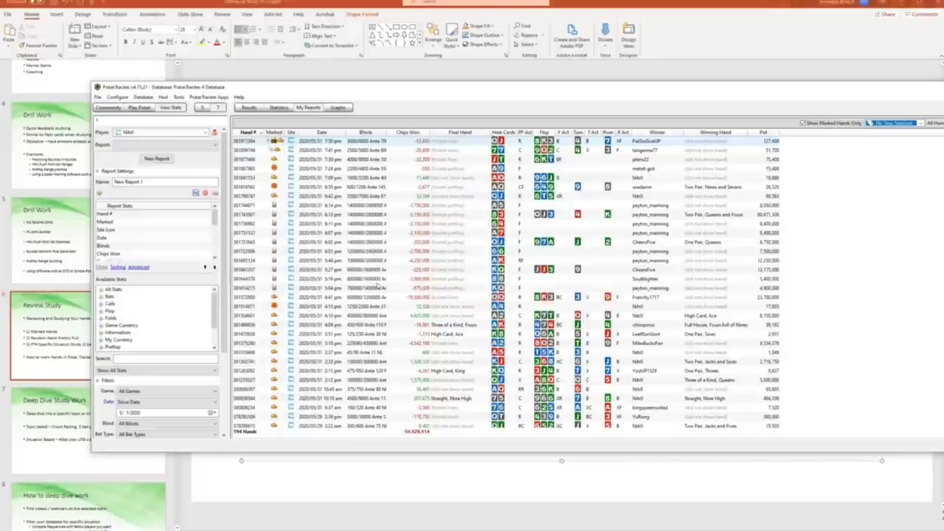
Step: Look through the marked hands in the report and replay the second hand, with pocket sevens, dismissing the error dialog
scroll(417, 274, down, 1)
scroll(417, 274, down, 10)
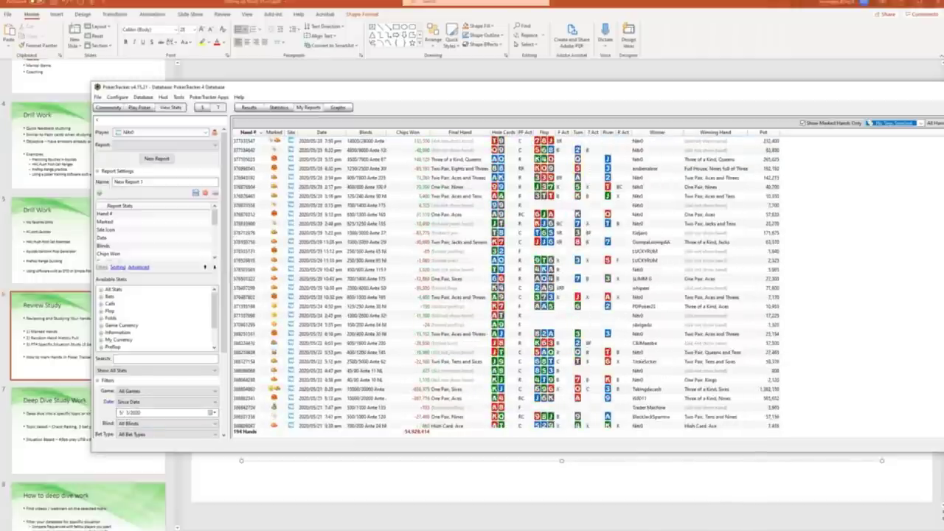
scroll(507, 284, down, 10)
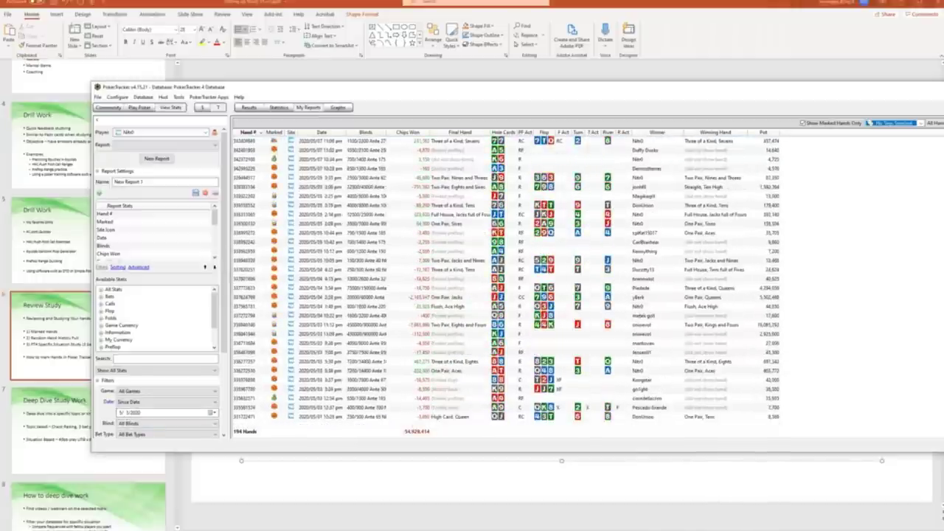
scroll(657, 175, up, 15)
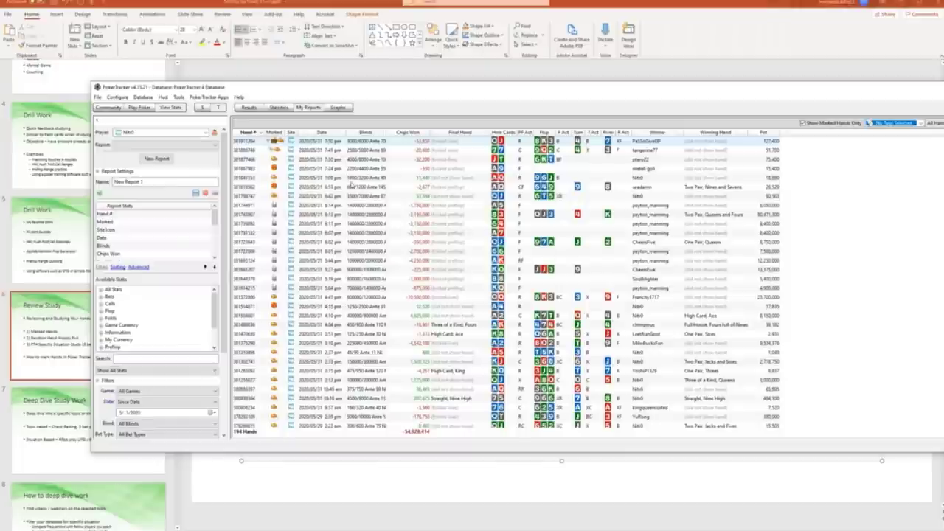
click(364, 153)
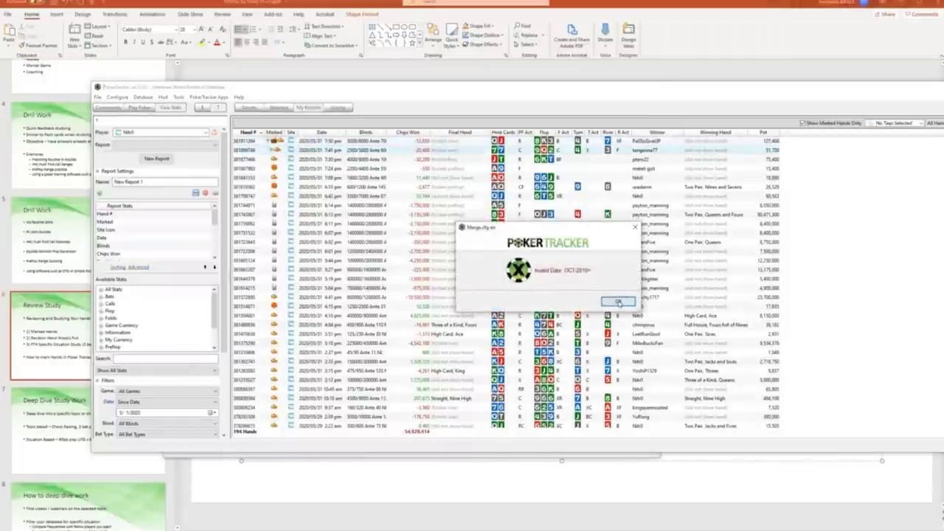
click(611, 302)
right_click(443, 152)
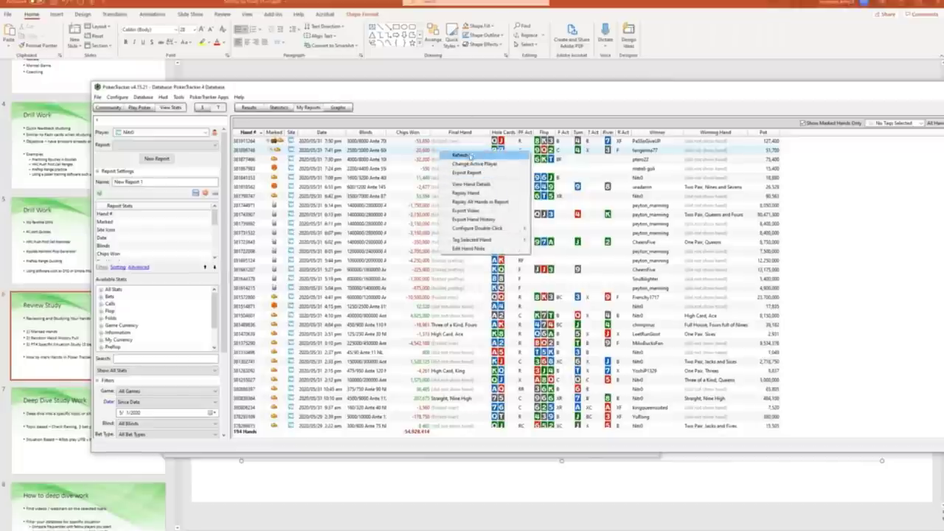
click(476, 193)
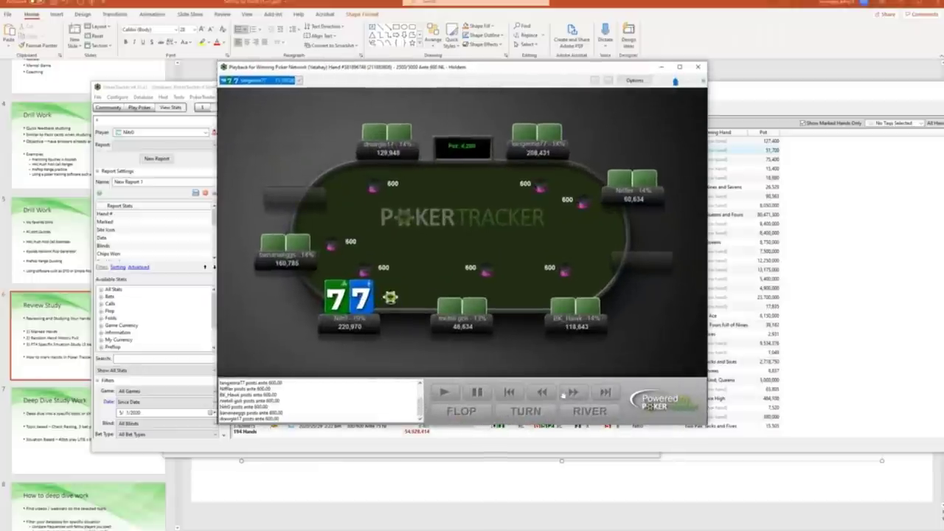
Step: Step the pocket sevens replay through the blinds and preflop action up to the flop
click(573, 393)
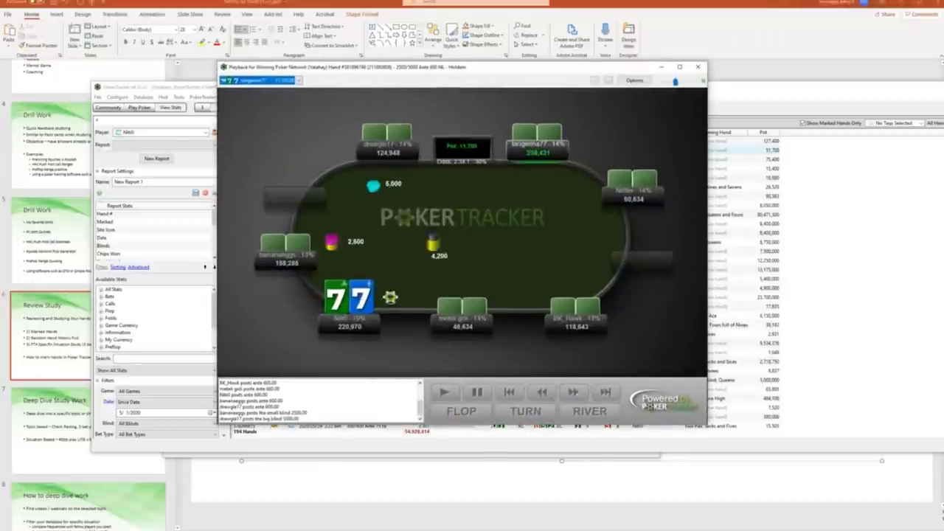
click(574, 394)
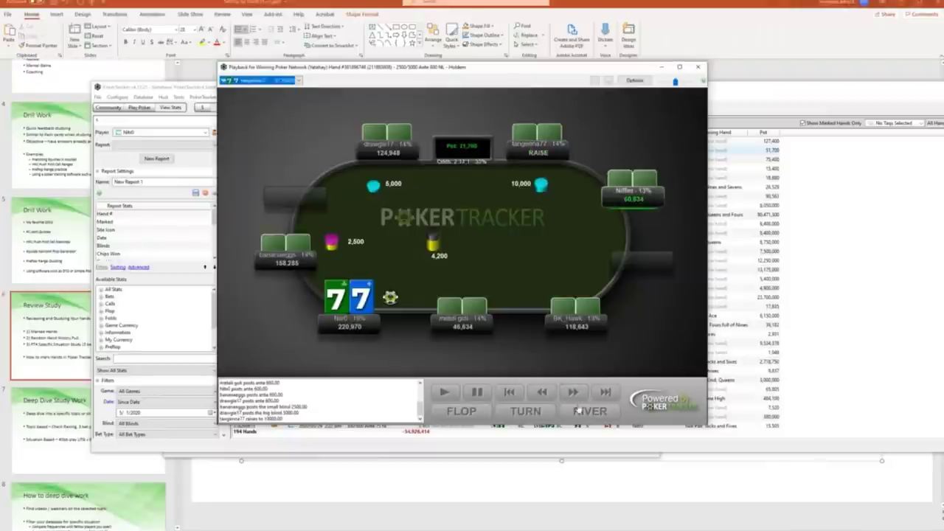
click(579, 396)
click(577, 394)
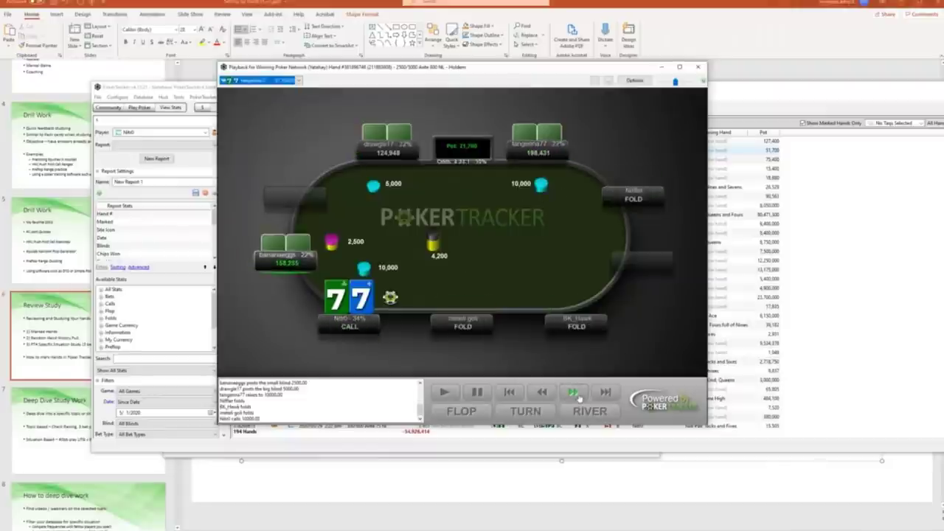
click(574, 394)
click(570, 394)
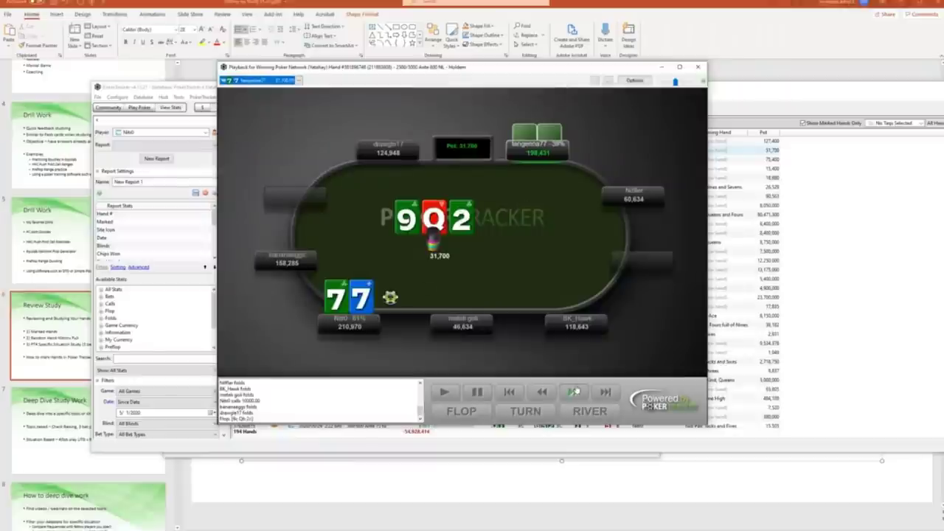
Step: Advance the replay through the flop, turn and river action up to the hero's fold
click(573, 393)
click(572, 393)
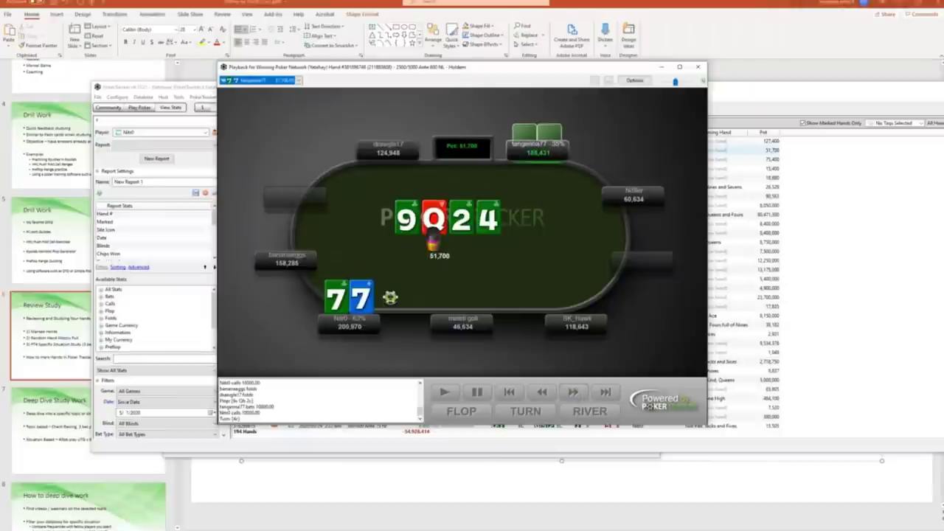
click(573, 391)
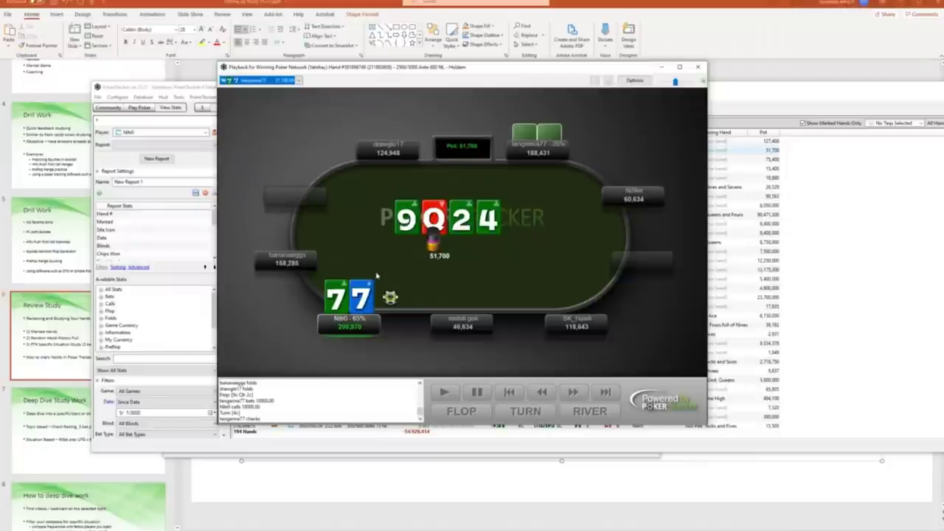
click(574, 392)
click(573, 392)
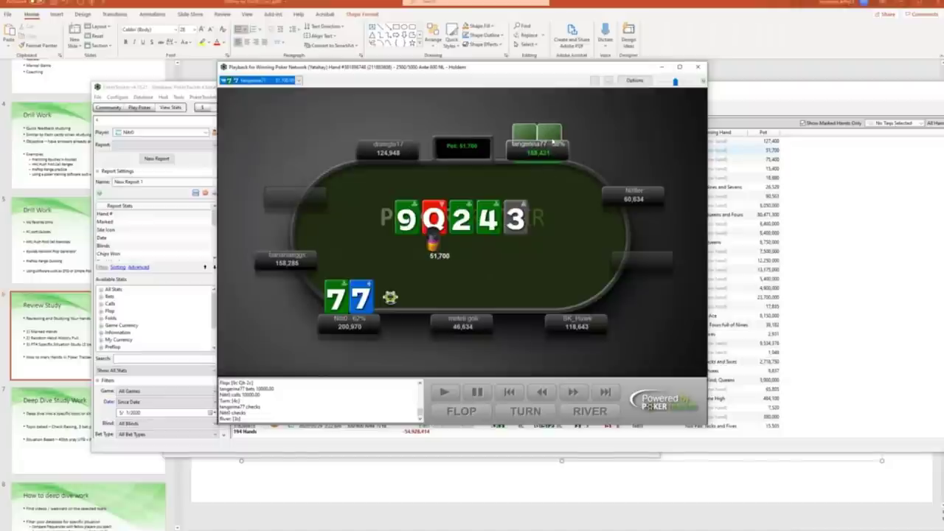
click(573, 392)
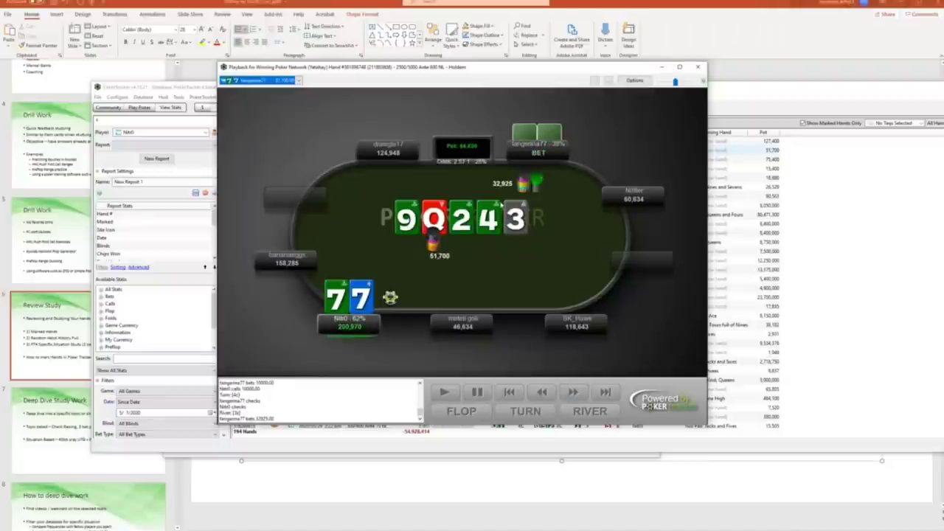
click(573, 391)
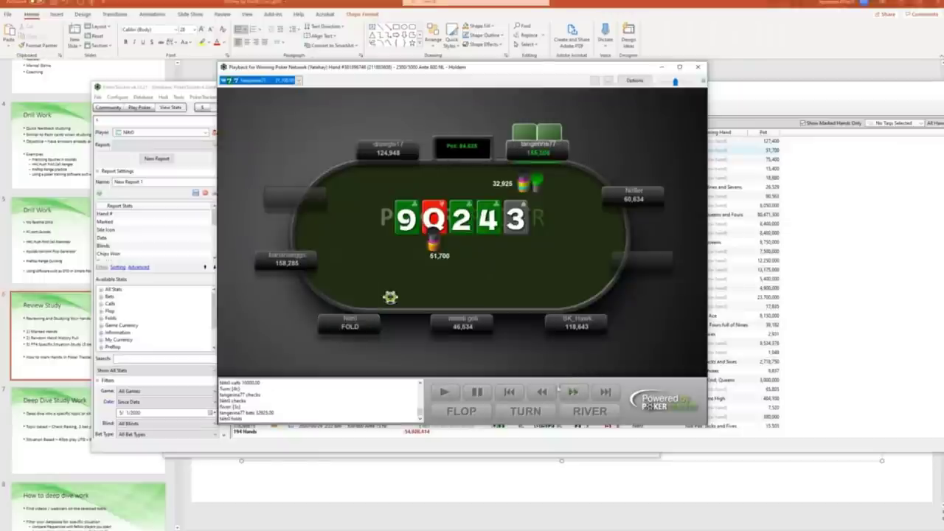
Step: Rewind the replay to the turn and compare that spot with the river card dealt
click(541, 391)
click(541, 392)
click(542, 391)
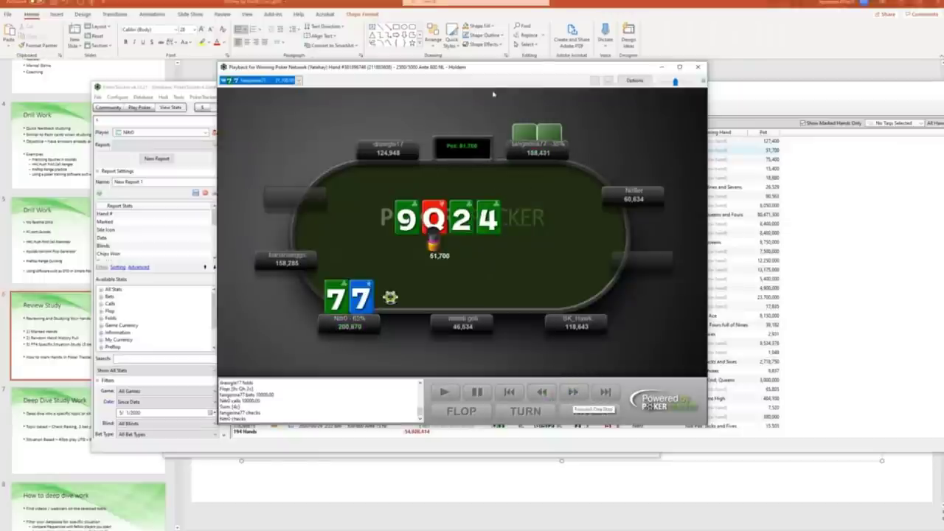
click(575, 393)
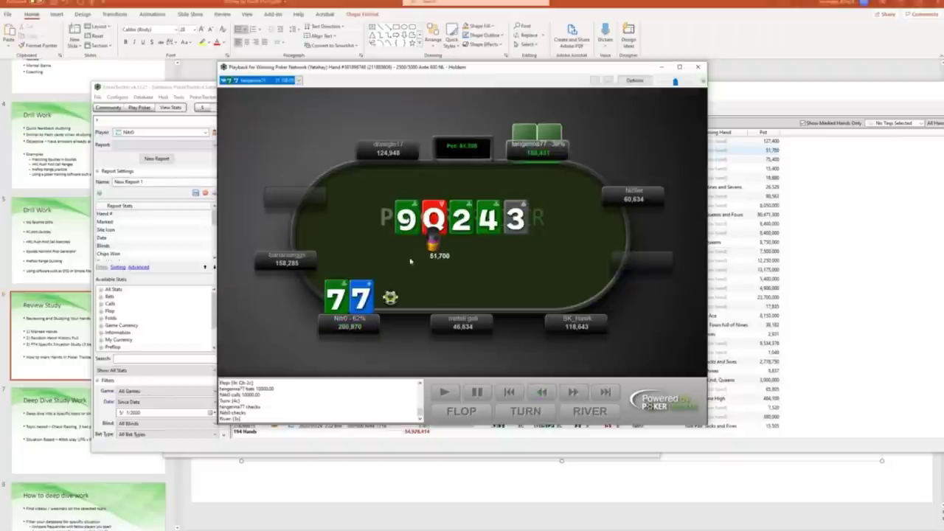
click(550, 397)
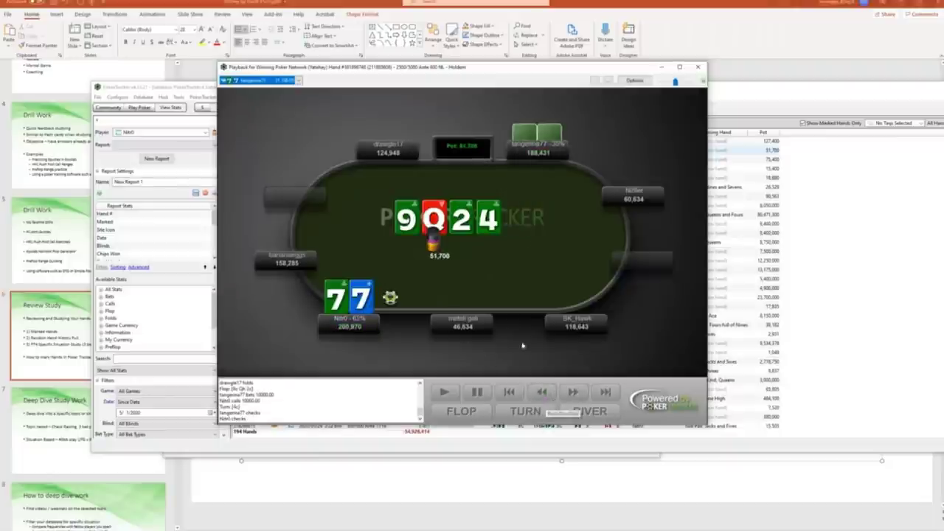
Step: Move the replay window aside, load the recent 77 hand tree in PioViewer and display the out-of-position flop strategy in its browser
drag(546, 68, 744, 8)
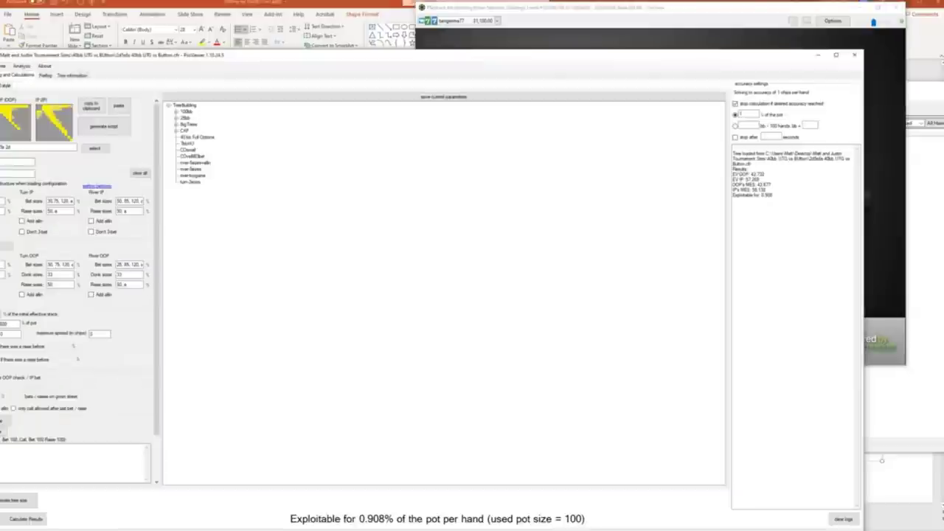
click(3, 66)
mouse_move(45, 83)
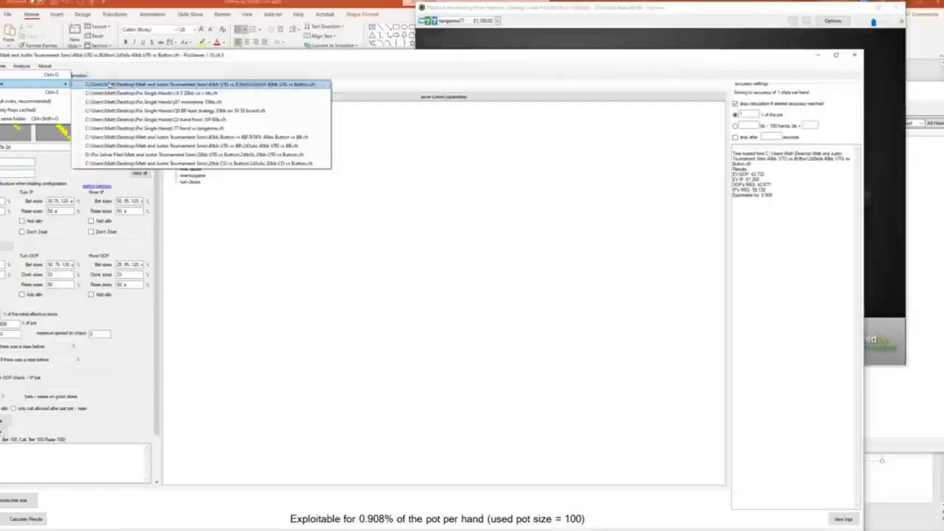
click(194, 128)
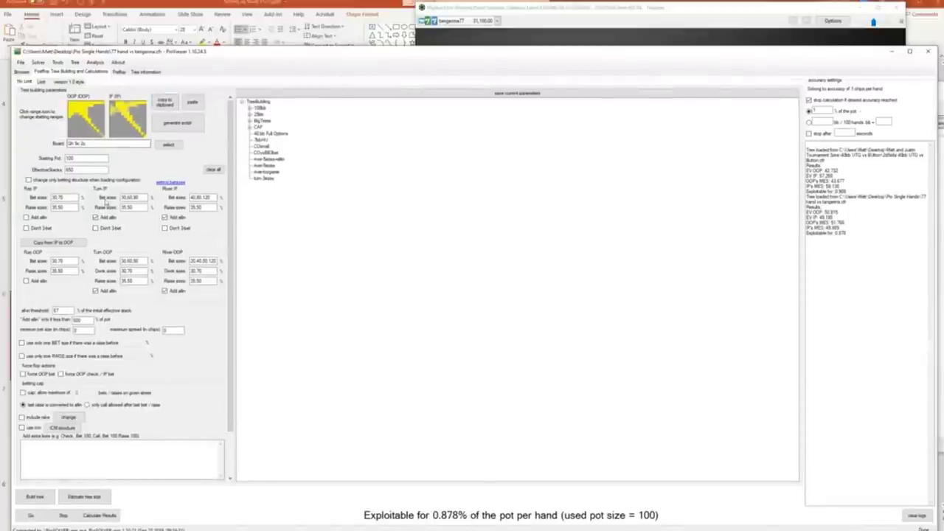
click(24, 71)
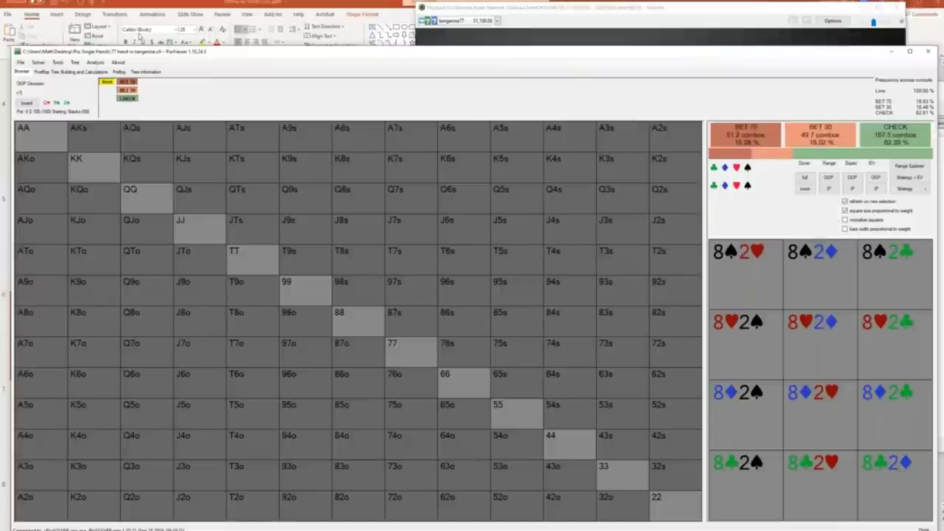
click(906, 189)
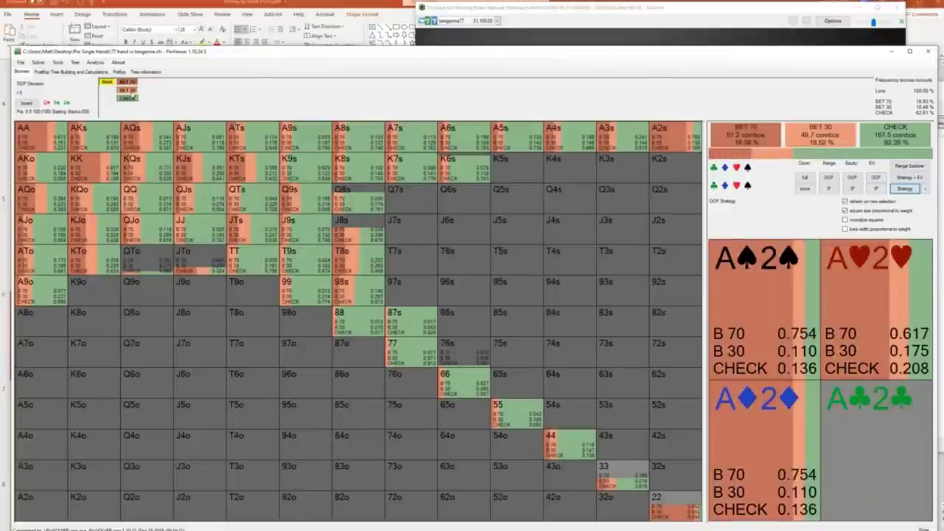
Step: Follow the solver line through the flop bet of 30, the call, the 4 of clubs turn and both players' checks
click(128, 89)
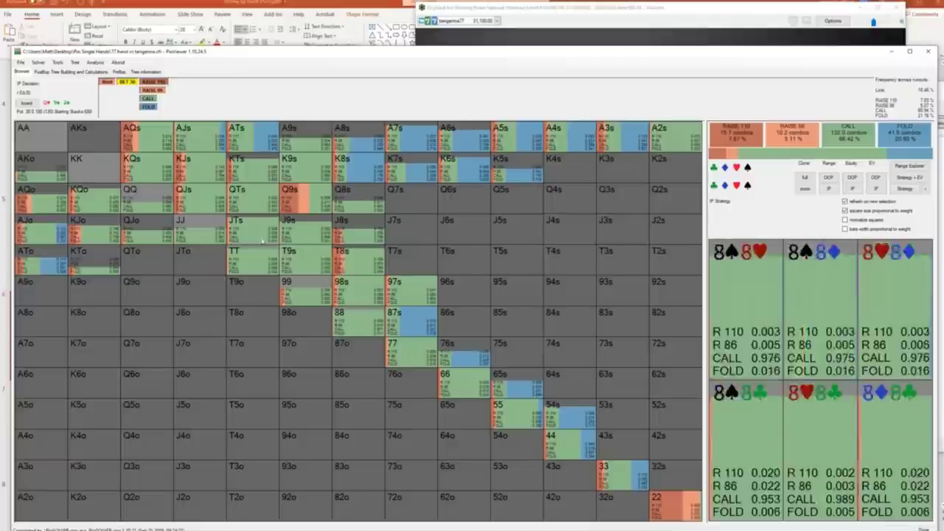
click(148, 98)
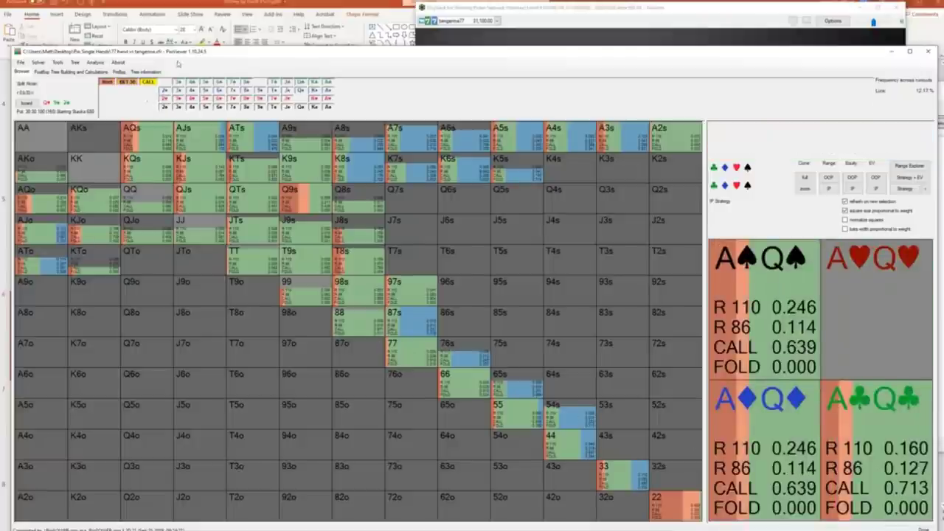
click(558, 40)
click(273, 65)
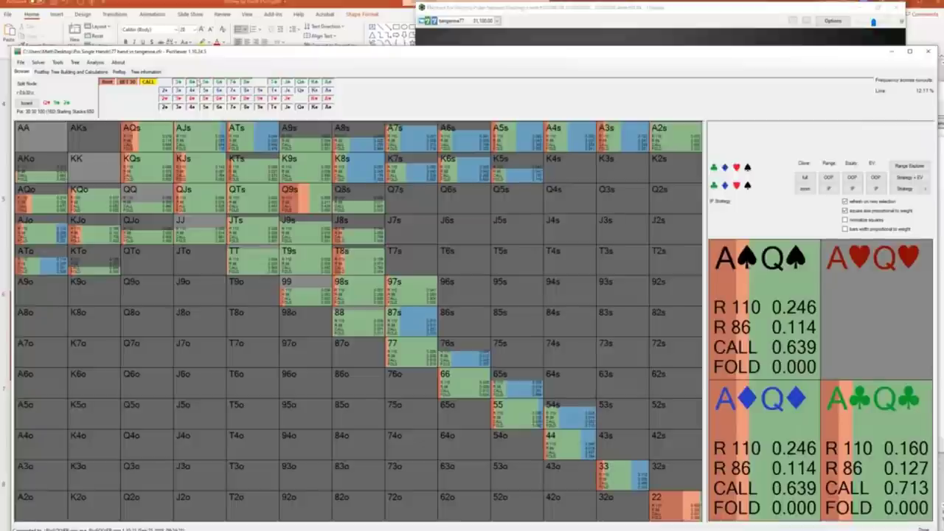
click(198, 85)
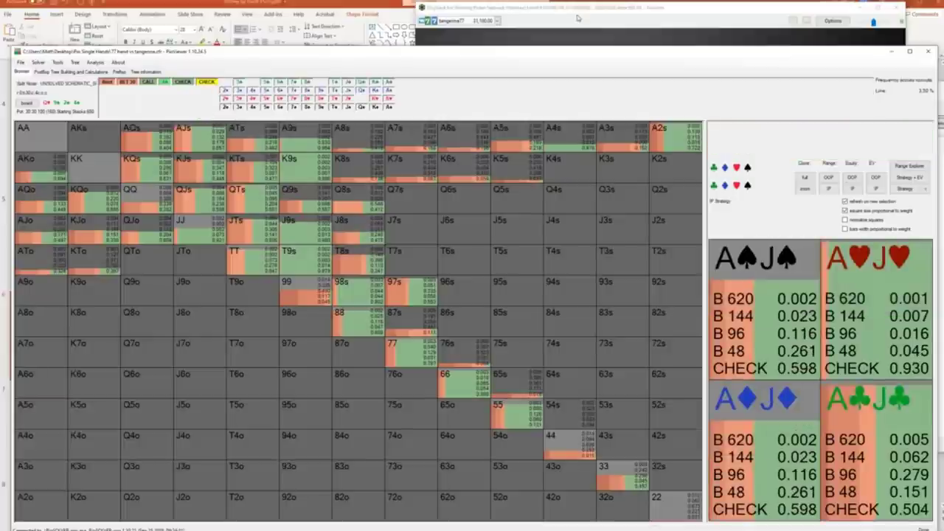
Step: Advance the PokerTracker replay to the river and choose the matching 3 of spades river in PioViewer
key(alt+Tab)
click(772, 333)
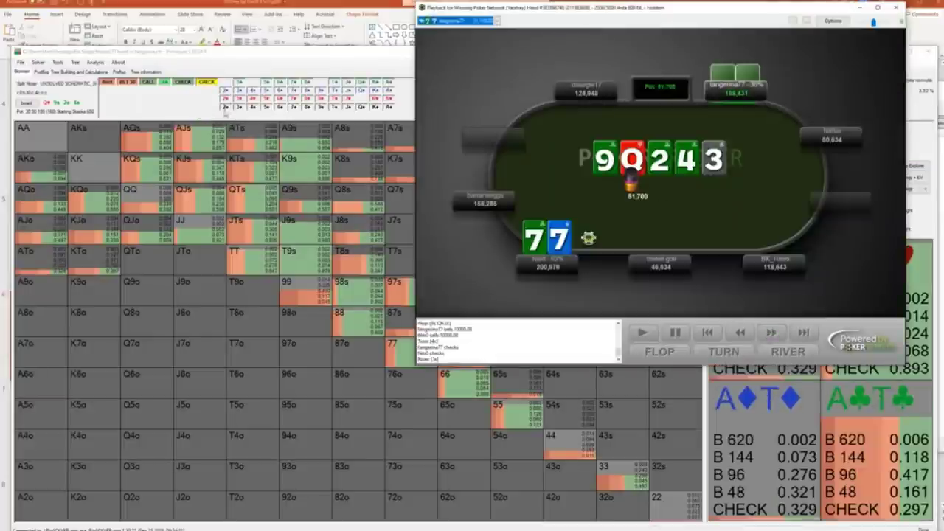
key(alt+Tab)
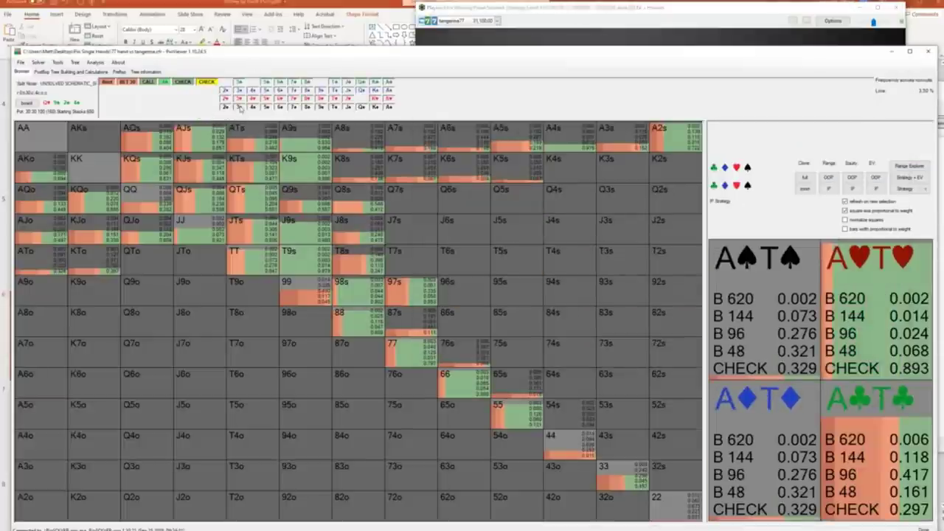
click(240, 108)
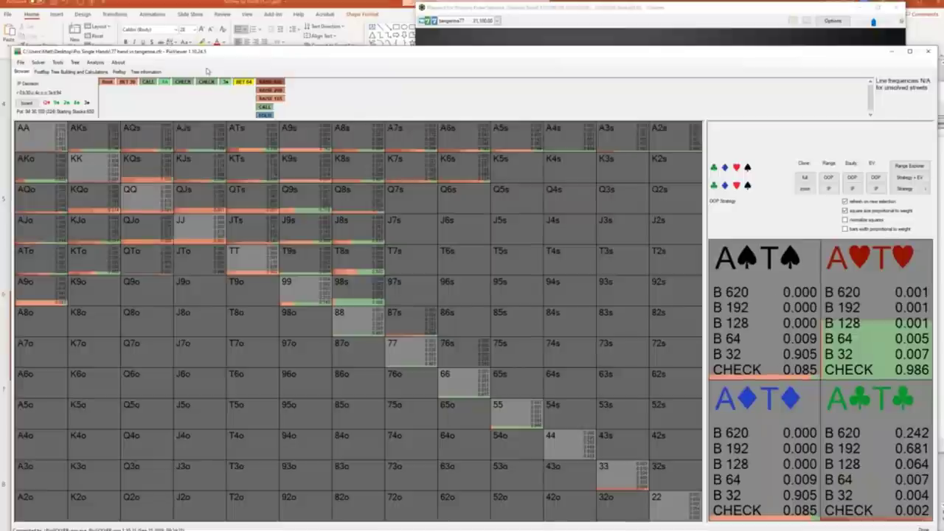
Step: Compare the in-position responses to river bets of 64 and 128, examining the pocket sevens combos against the larger bet
click(240, 82)
click(226, 82)
click(243, 86)
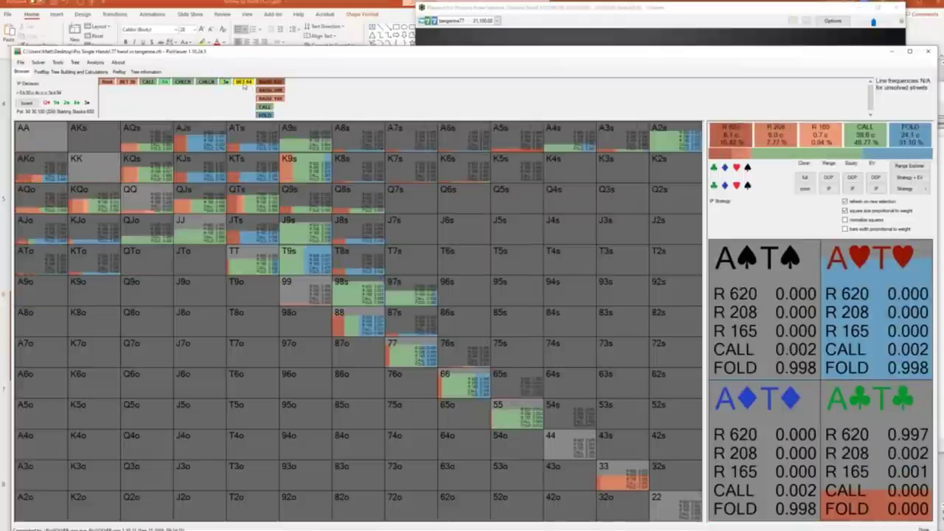
click(226, 82)
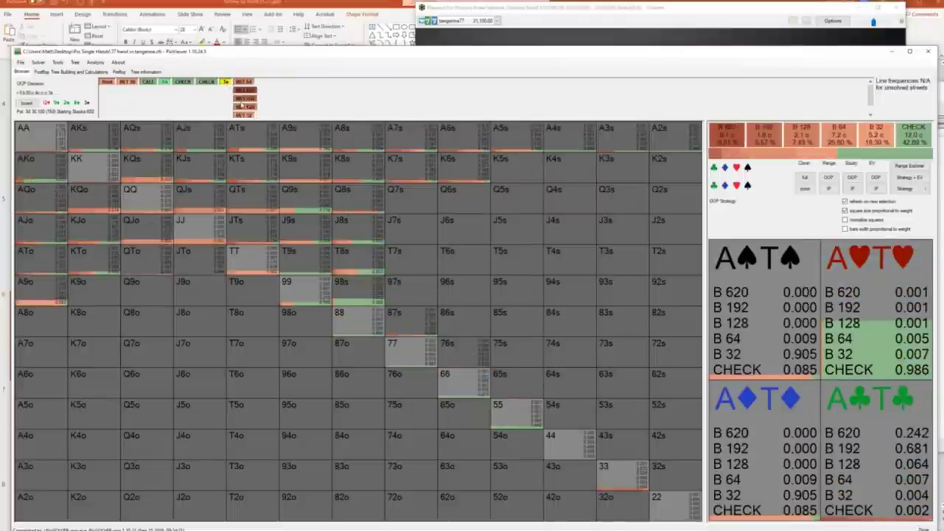
click(244, 107)
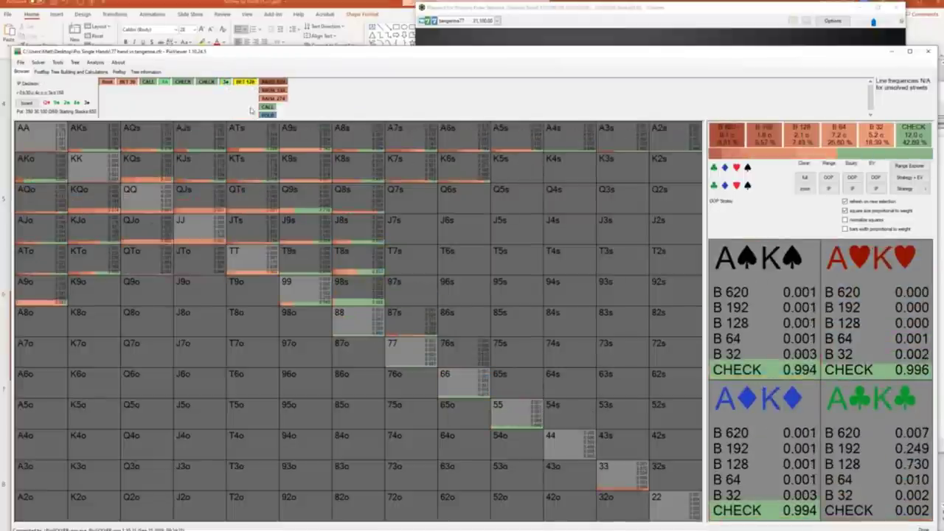
mouse_move(423, 358)
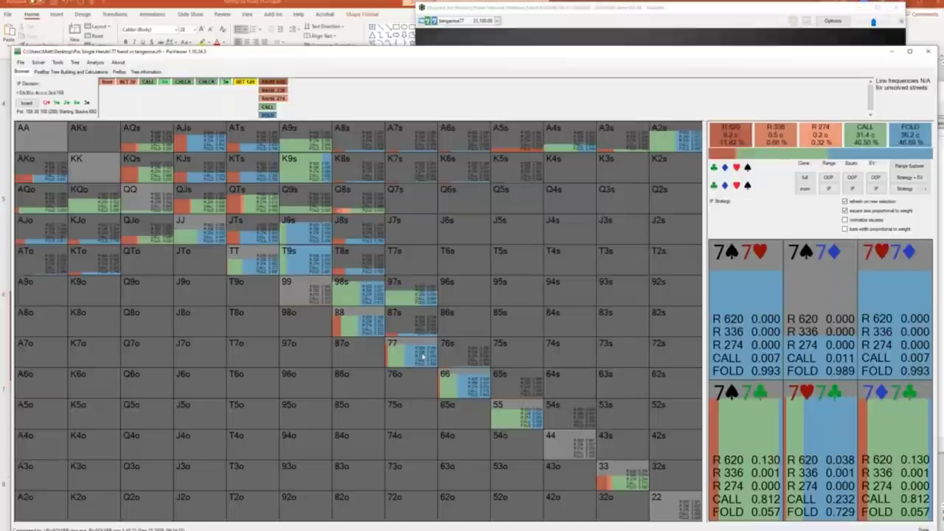
mouse_move(92, 227)
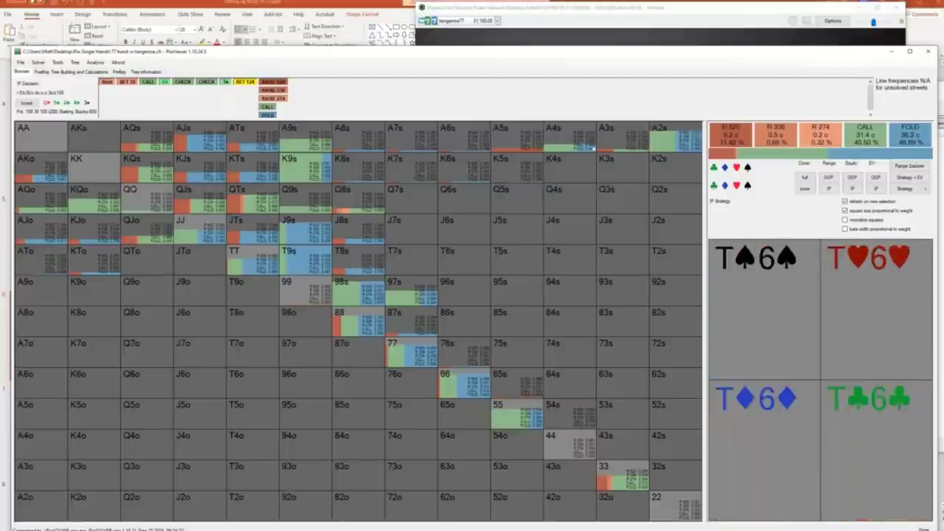
Step: Put away the solver and the pocket sevens replay, and start replaying the marked suited A4 hand from the report
click(892, 52)
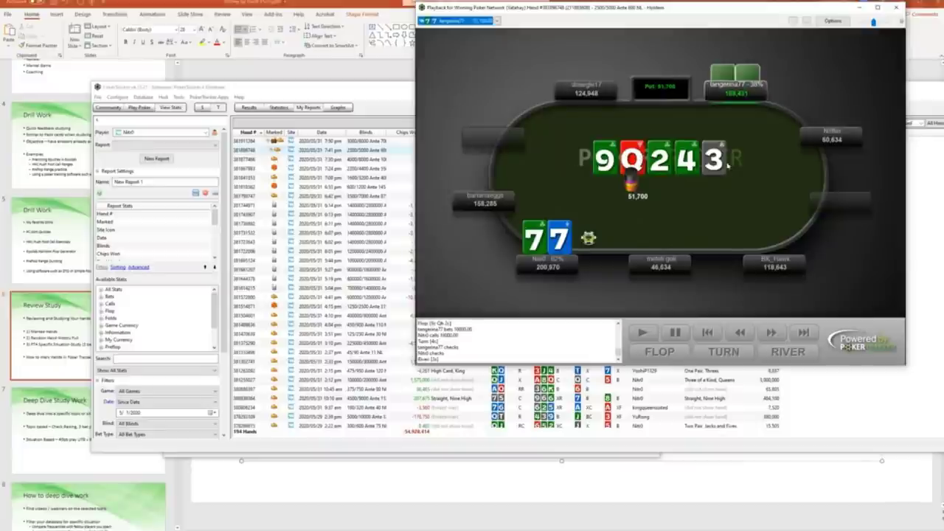
click(899, 7)
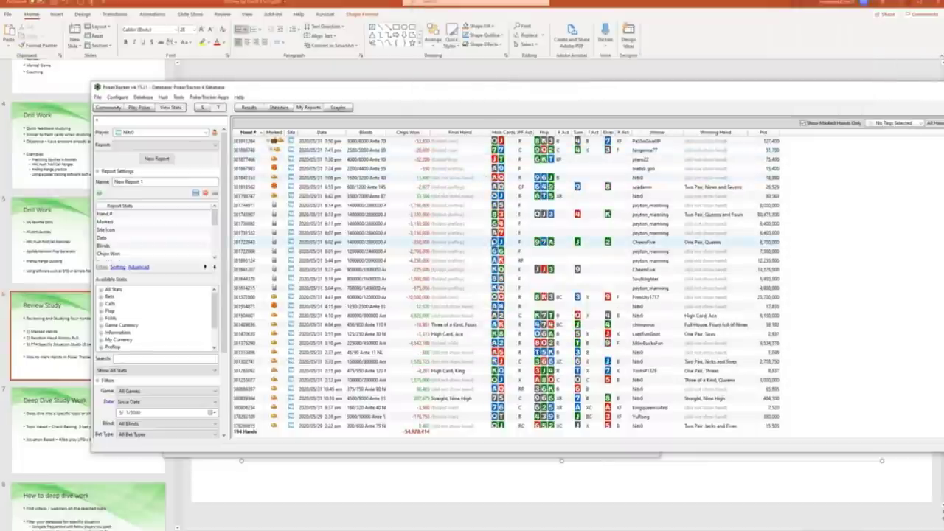
double_click(439, 311)
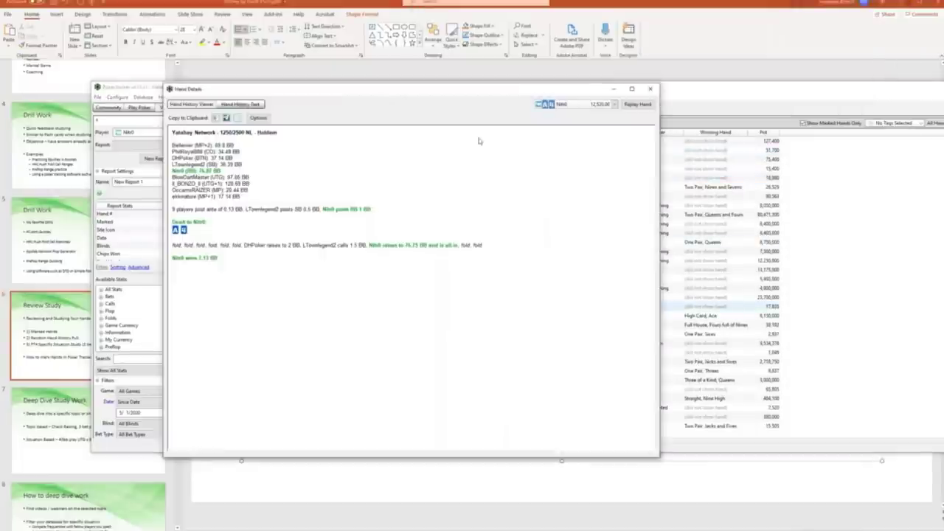
click(637, 104)
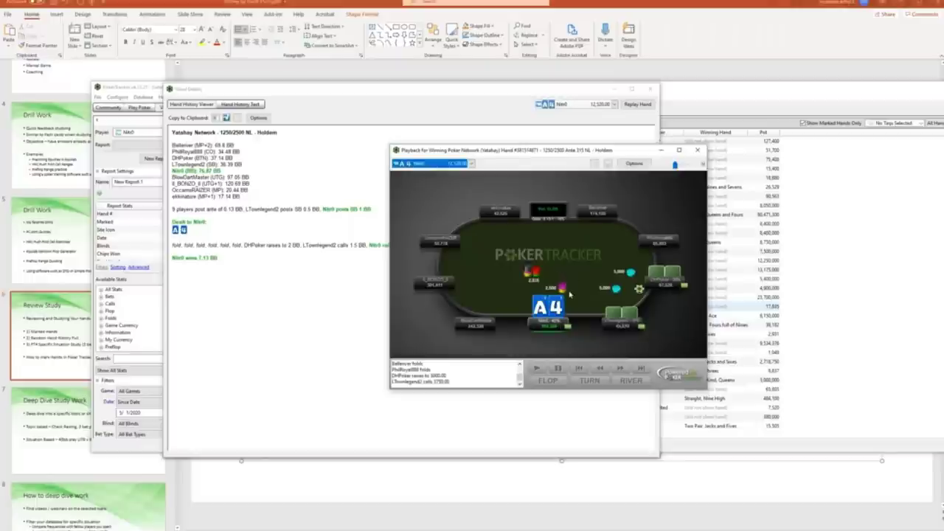
Step: Step the A4 replay through the hero's all-in raise to the end, and close the replay and hand details
click(623, 369)
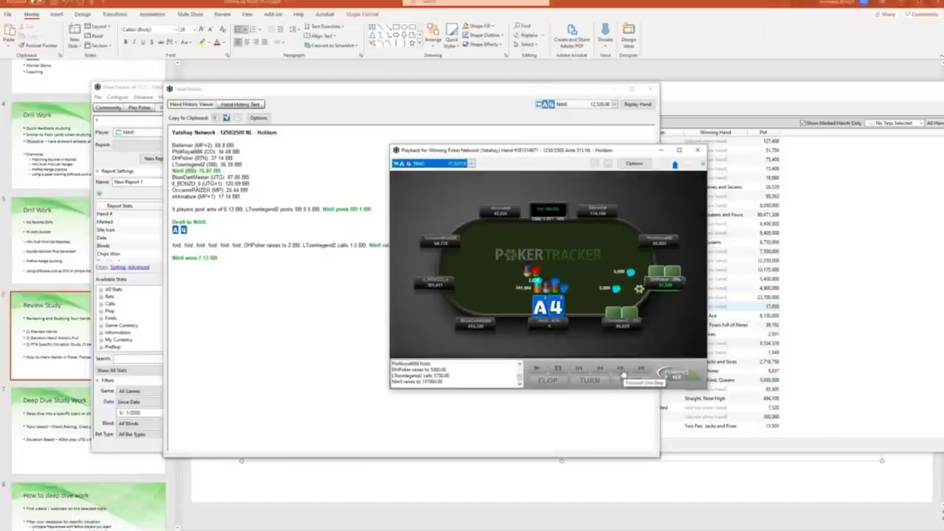
click(624, 372)
click(622, 372)
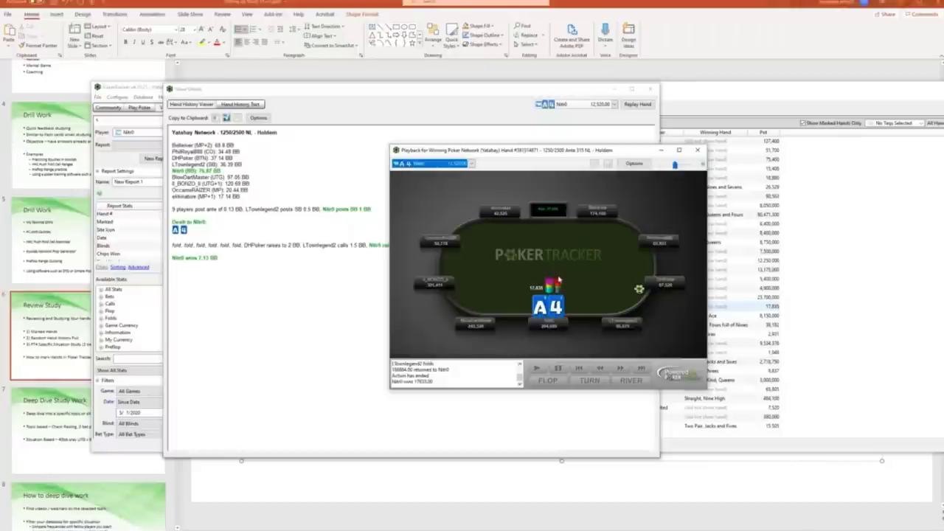
click(696, 150)
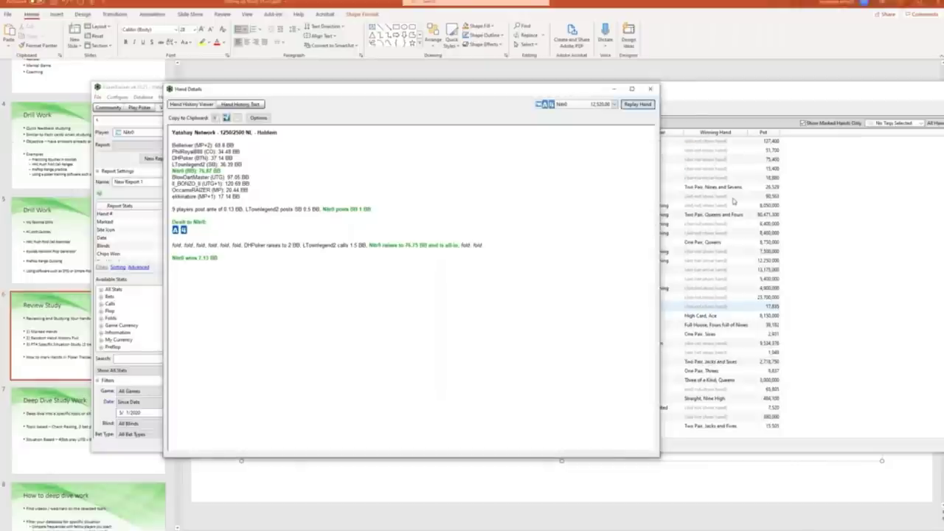
key(Escape)
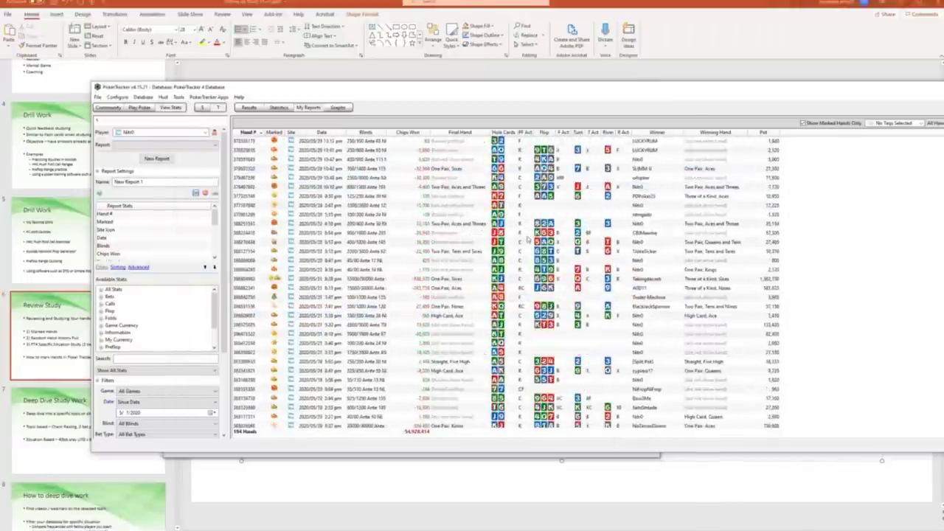
Step: Check the Review Study slide, and drill down in PokerTracker's tournament results from May 2020 to the latest tournament on 2020/05/29
key(alt+Tab)
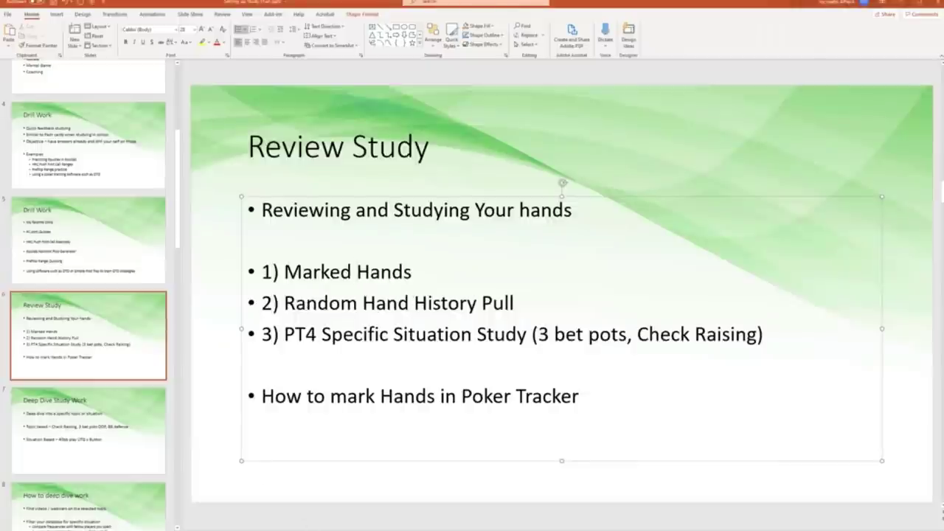
key(alt+Tab)
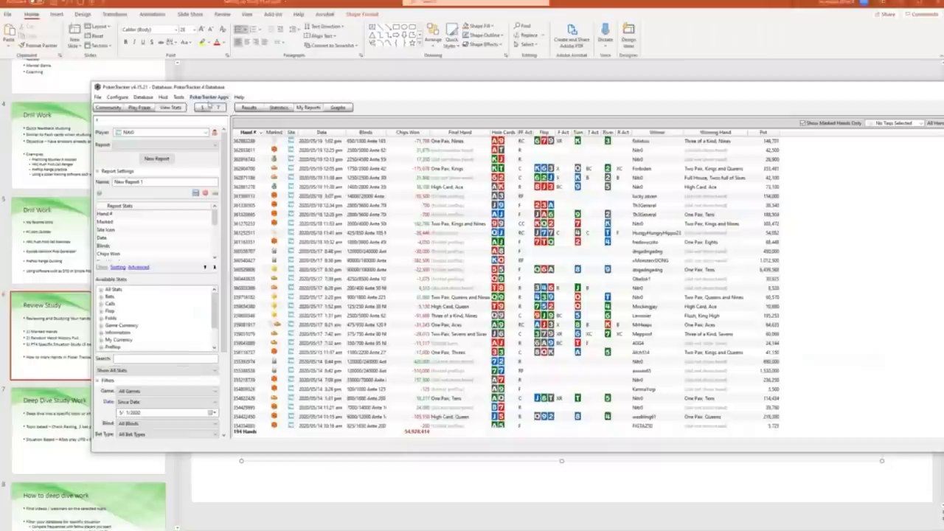
click(251, 107)
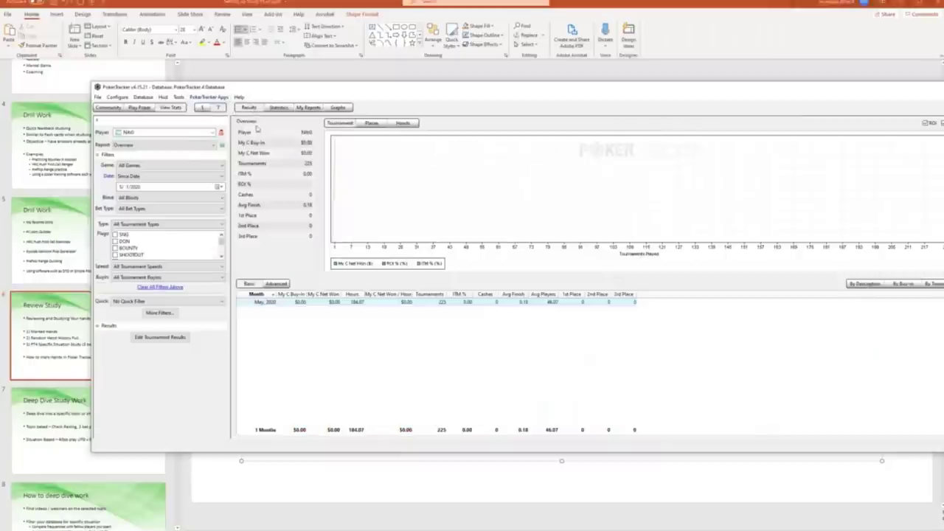
double_click(335, 302)
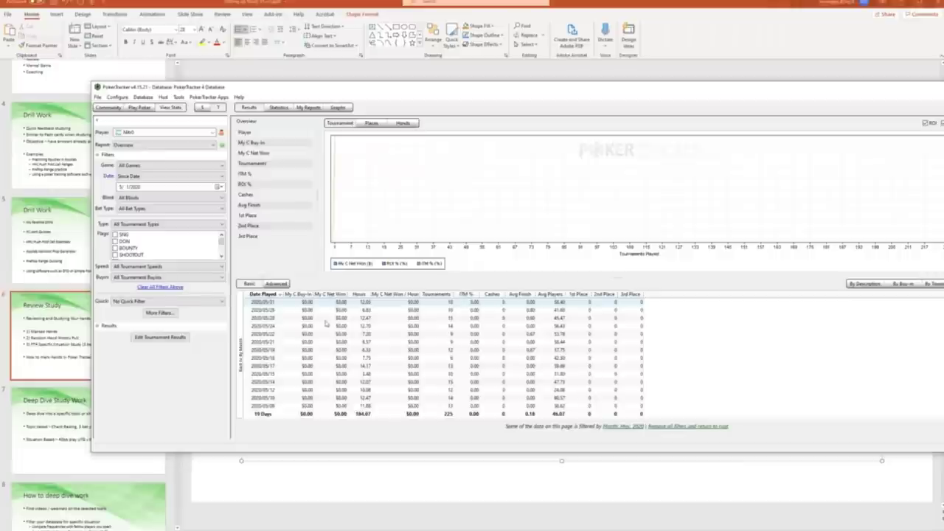
double_click(328, 315)
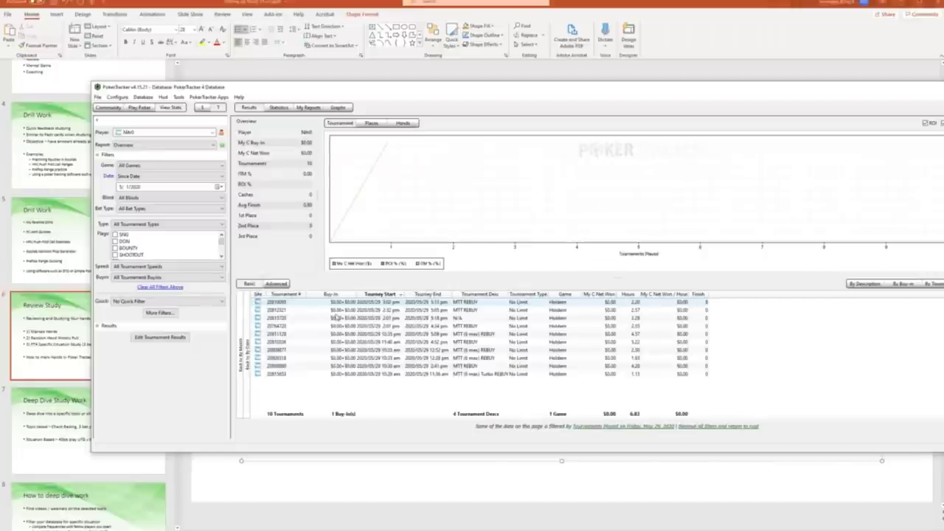
double_click(393, 303)
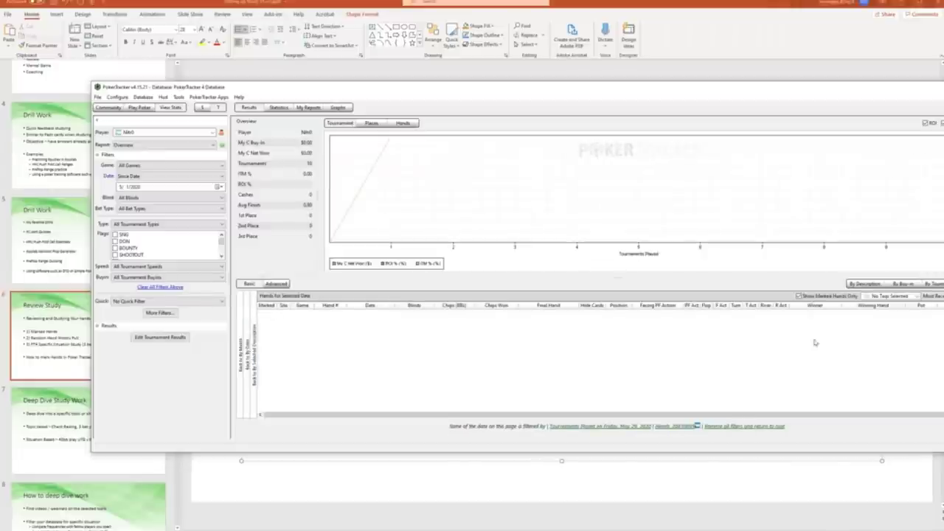
Step: List all of the tournament's hands instead of only marked ones, and view the actions available for a hand
click(799, 295)
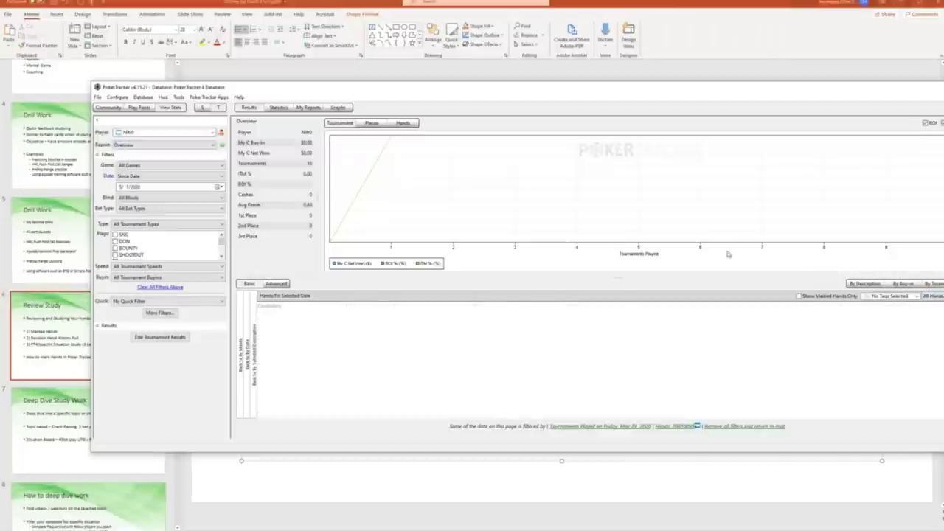
right_click(395, 353)
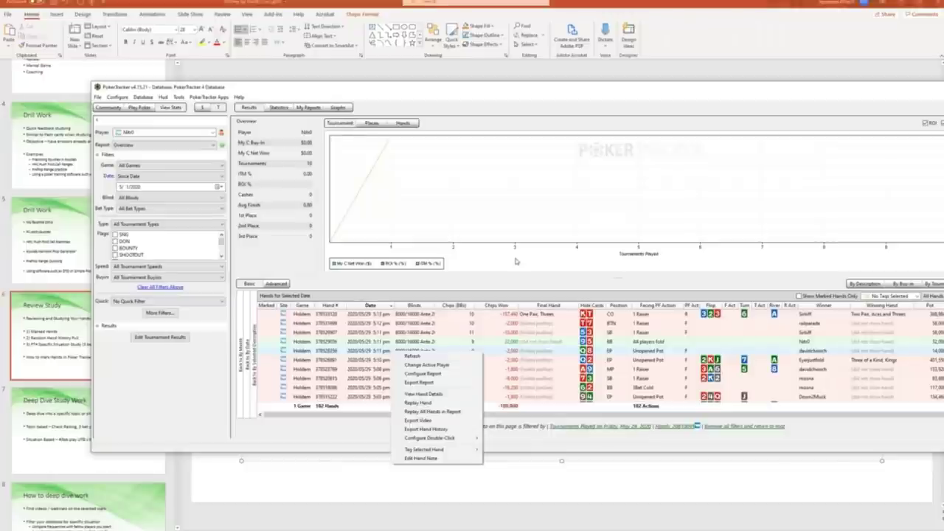
click(585, 279)
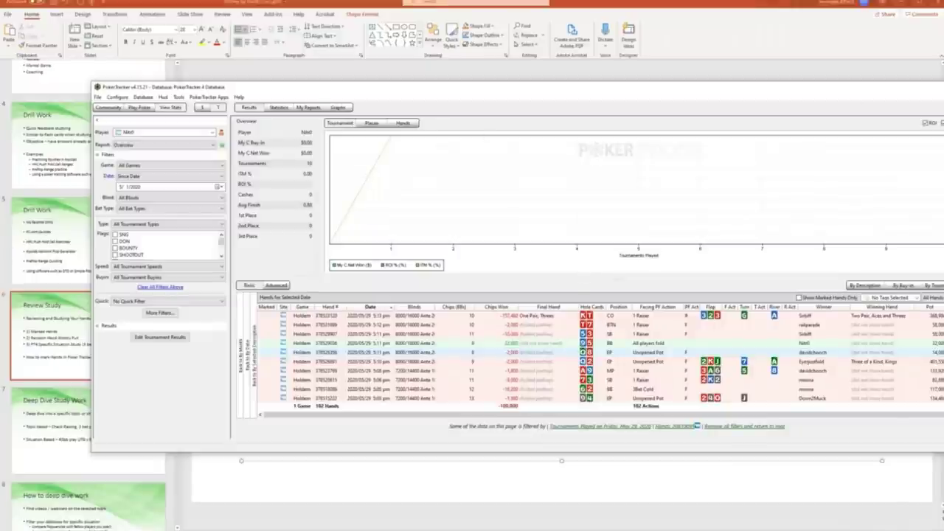
Step: Switch back to the Review Study slide in PowerPoint
key(alt+Tab)
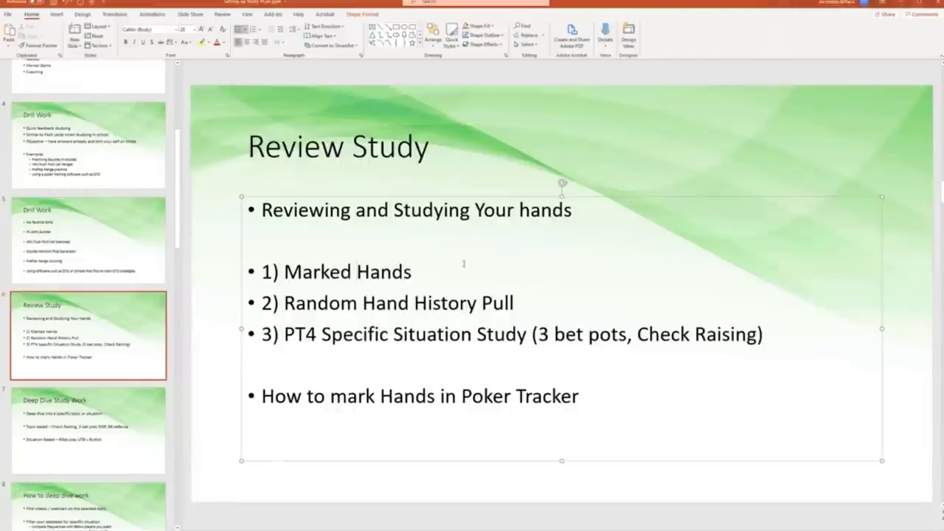
key(End)
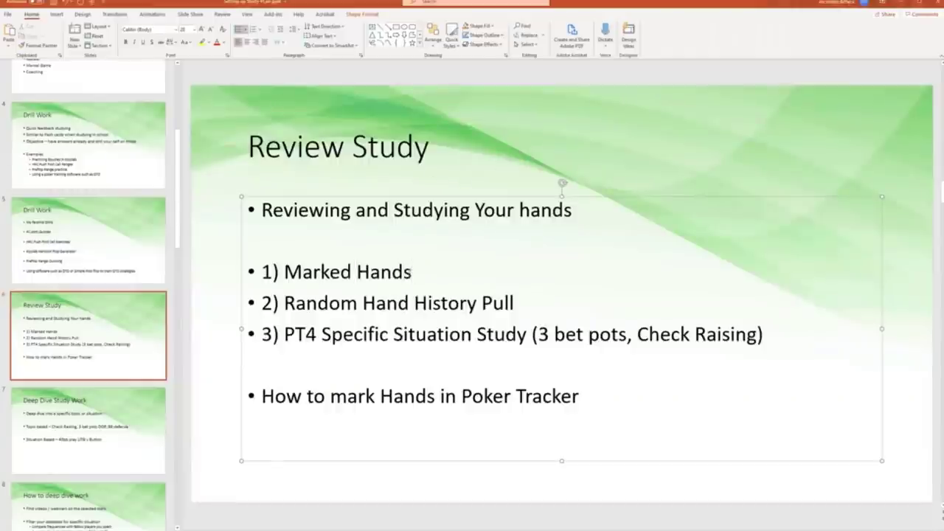